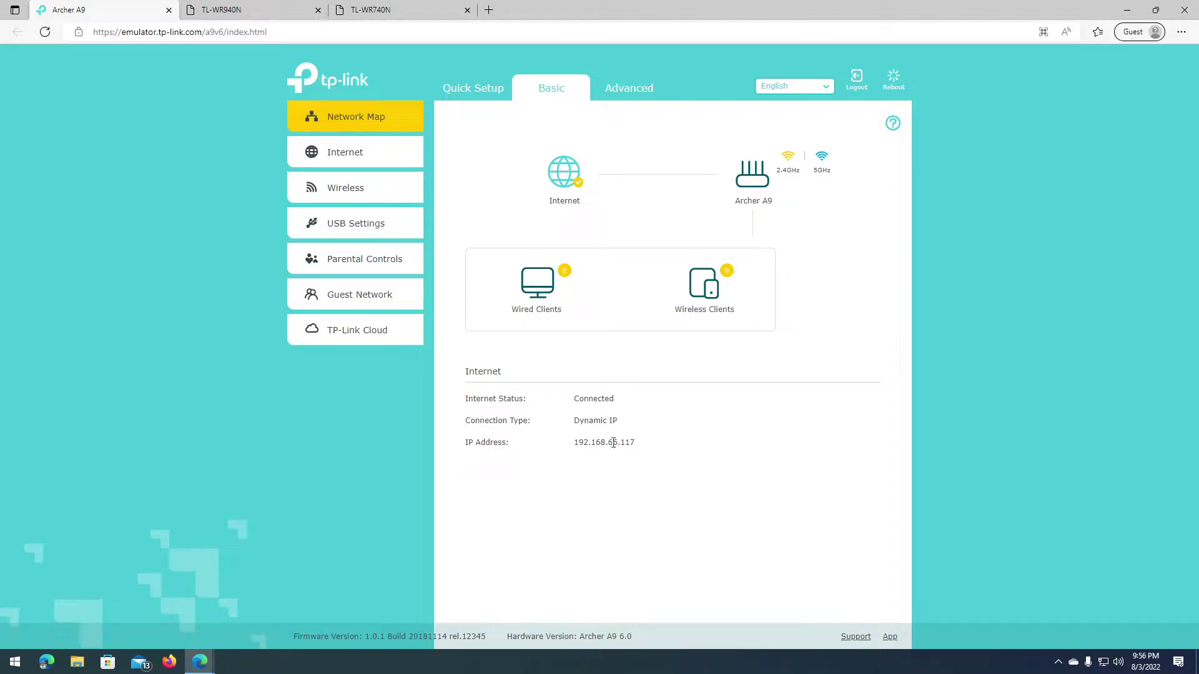
Step: Glance at the TL-WR940N and TL-WR740N, then open the Archer A9's Basic Internet page
click(212, 9)
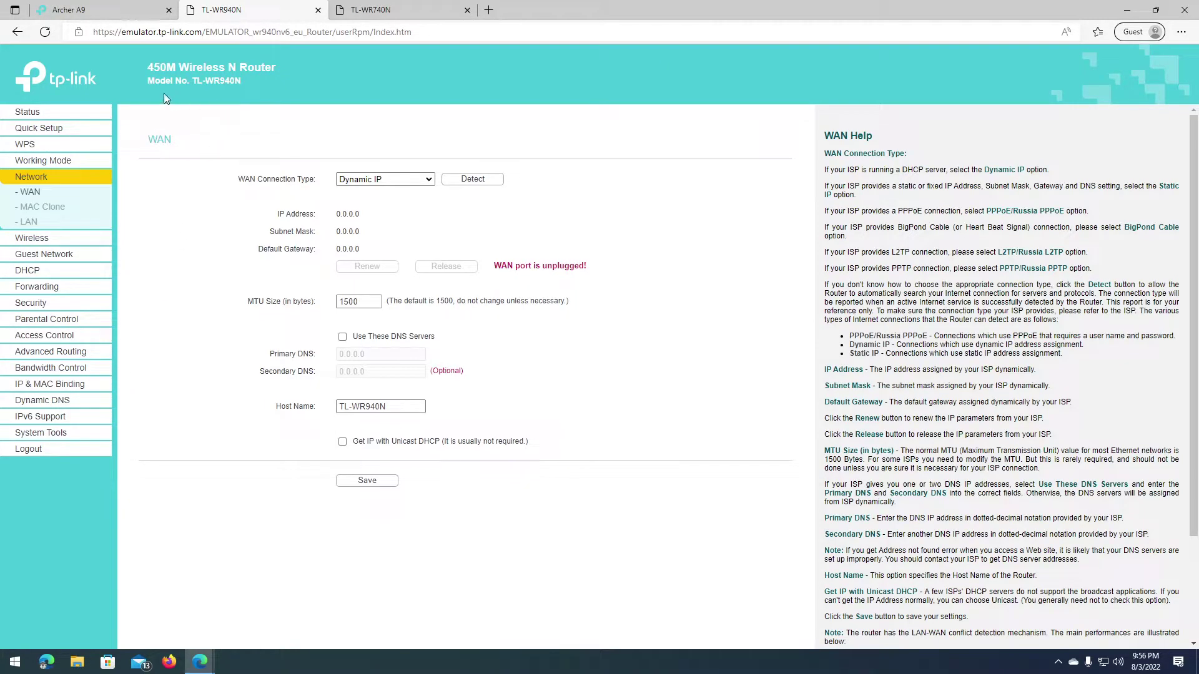
click(369, 11)
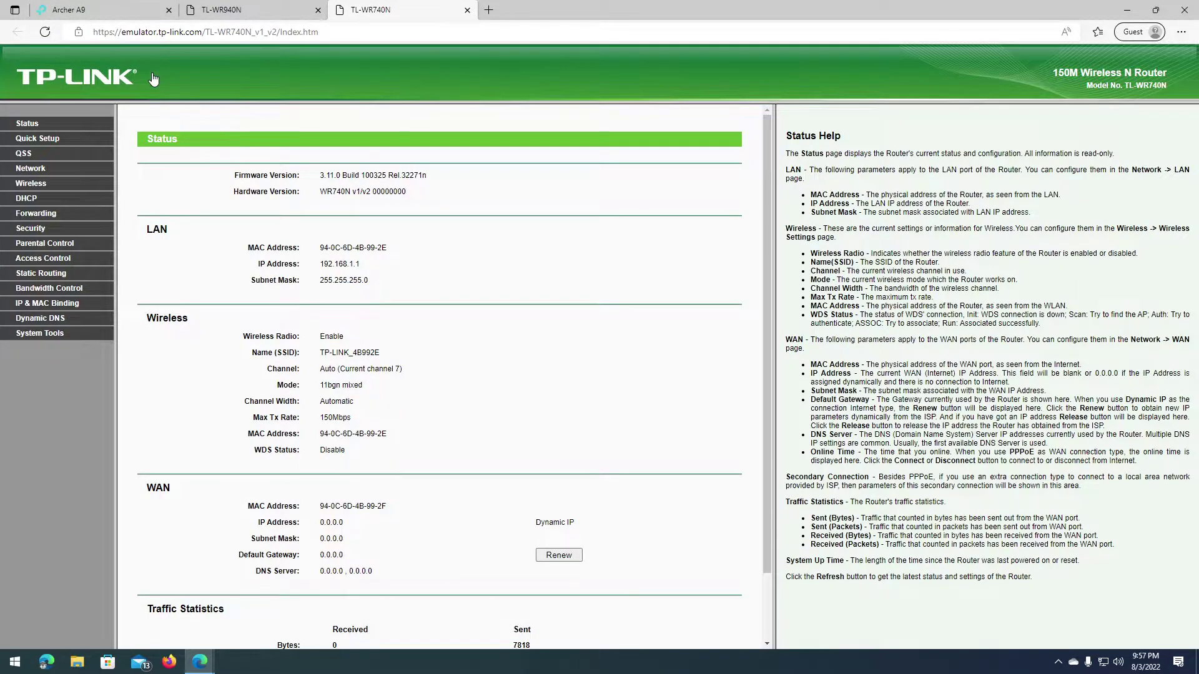
click(142, 15)
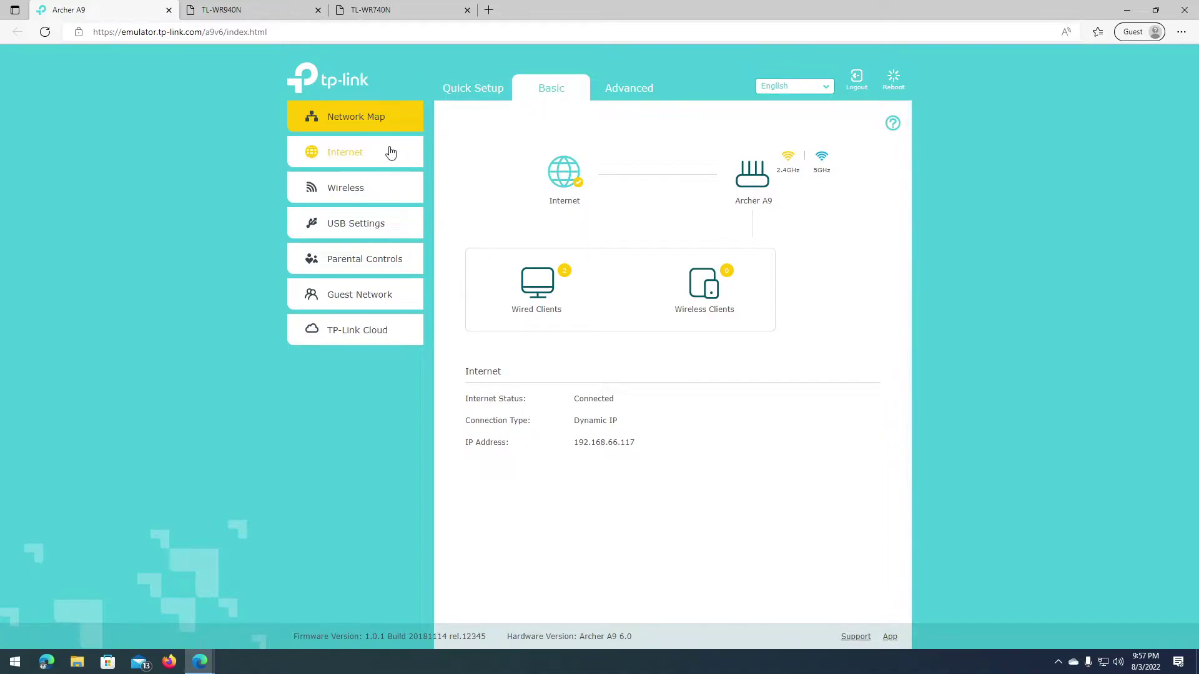
click(345, 153)
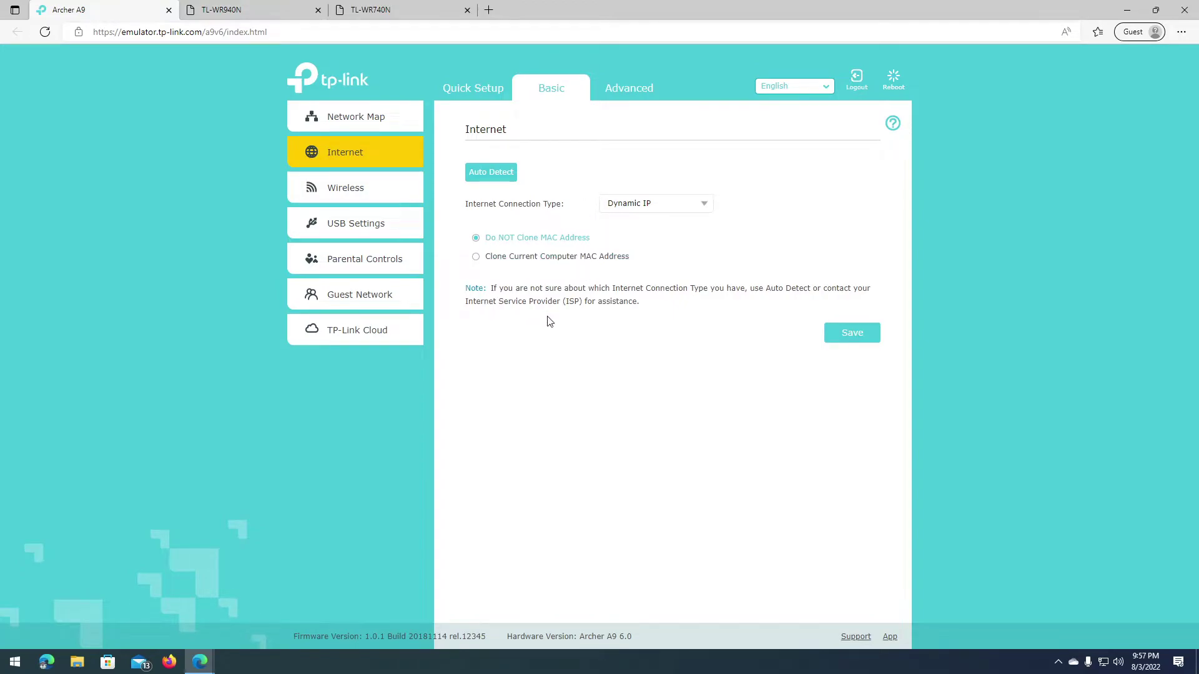
Step: Go to the Archer A9's Advanced Network > Internet page for IPv4
click(624, 100)
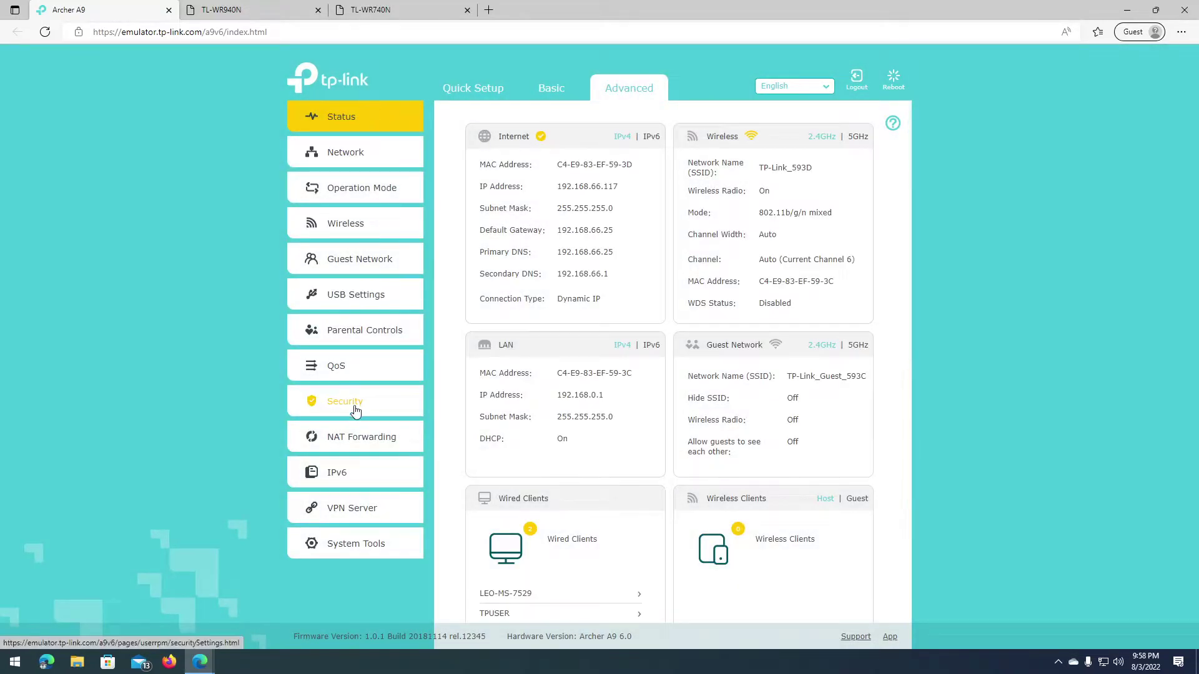
click(363, 161)
click(351, 190)
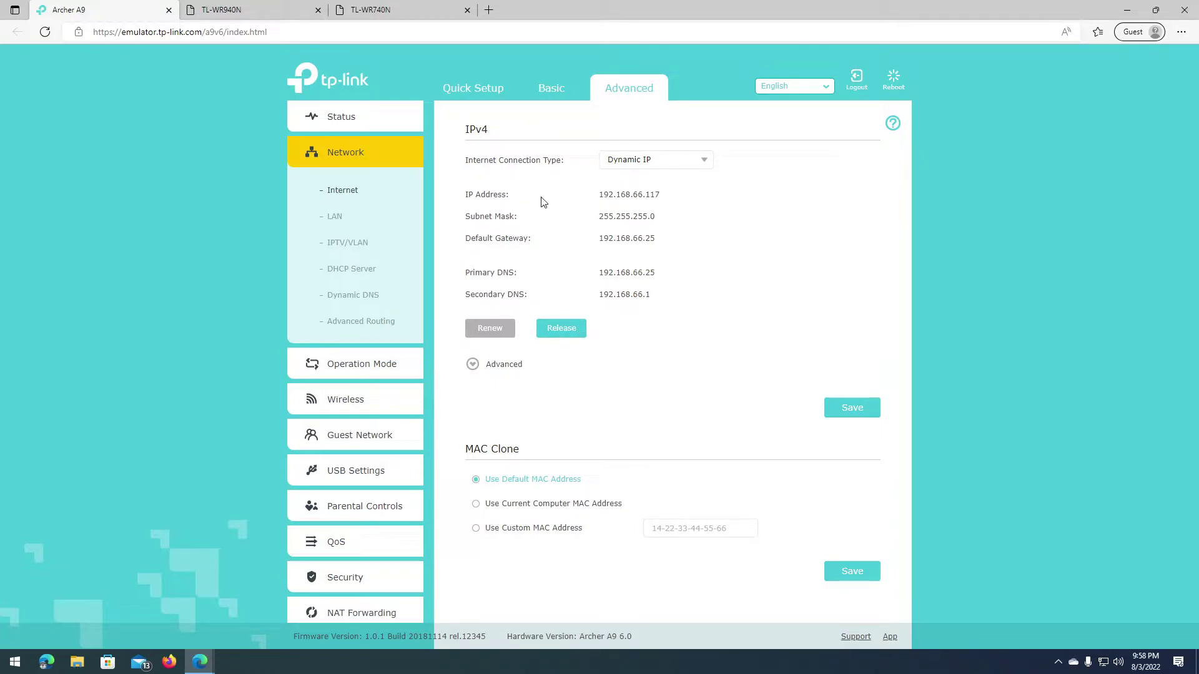
Step: Highlight the IP address 192.168.66.117 and DNS values 192.168.66.25 and 192.168.66.1
drag(662, 194, 593, 198)
click(611, 215)
drag(653, 272, 661, 300)
click(664, 298)
click(599, 275)
click(661, 300)
drag(597, 273, 687, 273)
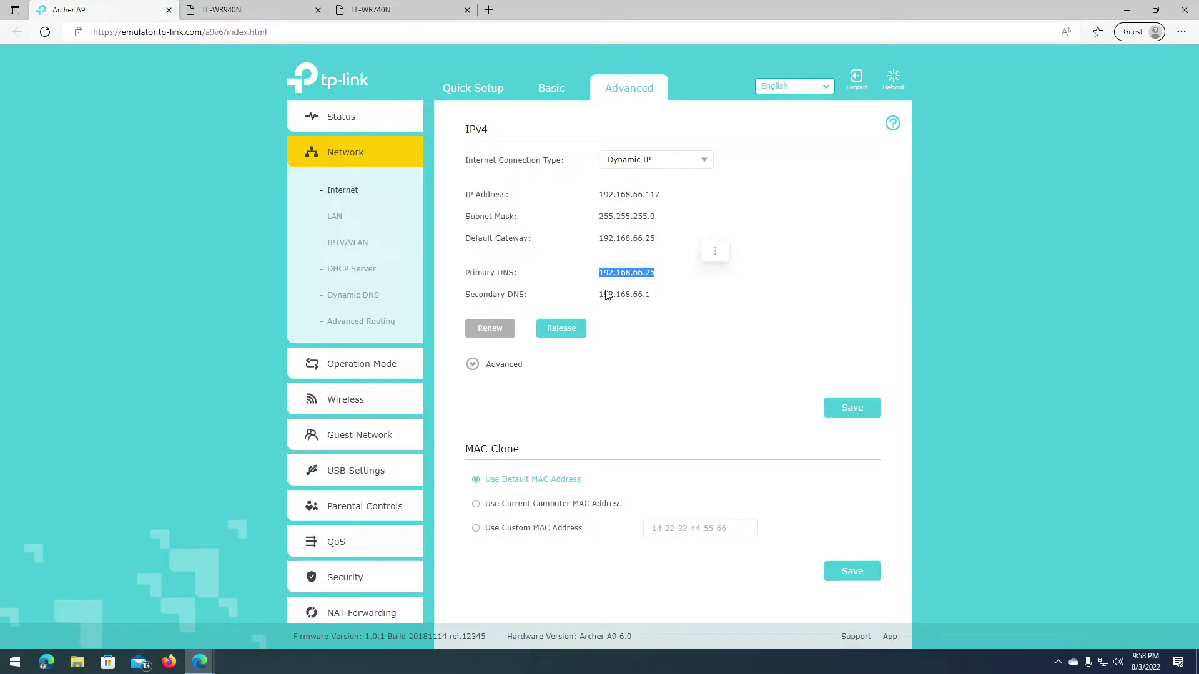
drag(599, 296, 666, 298)
click(673, 298)
drag(603, 274, 673, 275)
drag(600, 297, 652, 295)
click(611, 267)
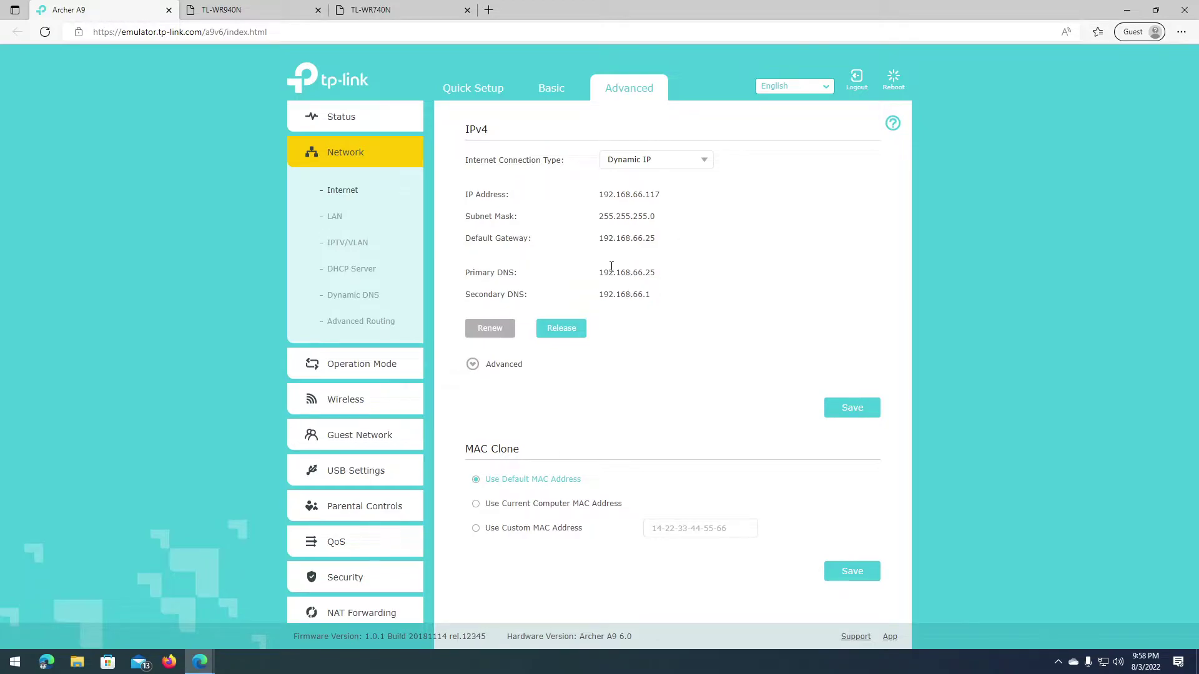
Step: Switch to manual DNS, enter primary DNS 1.1.1.1, and save the IPv4 settings
click(492, 369)
scroll(493, 372, down, 1)
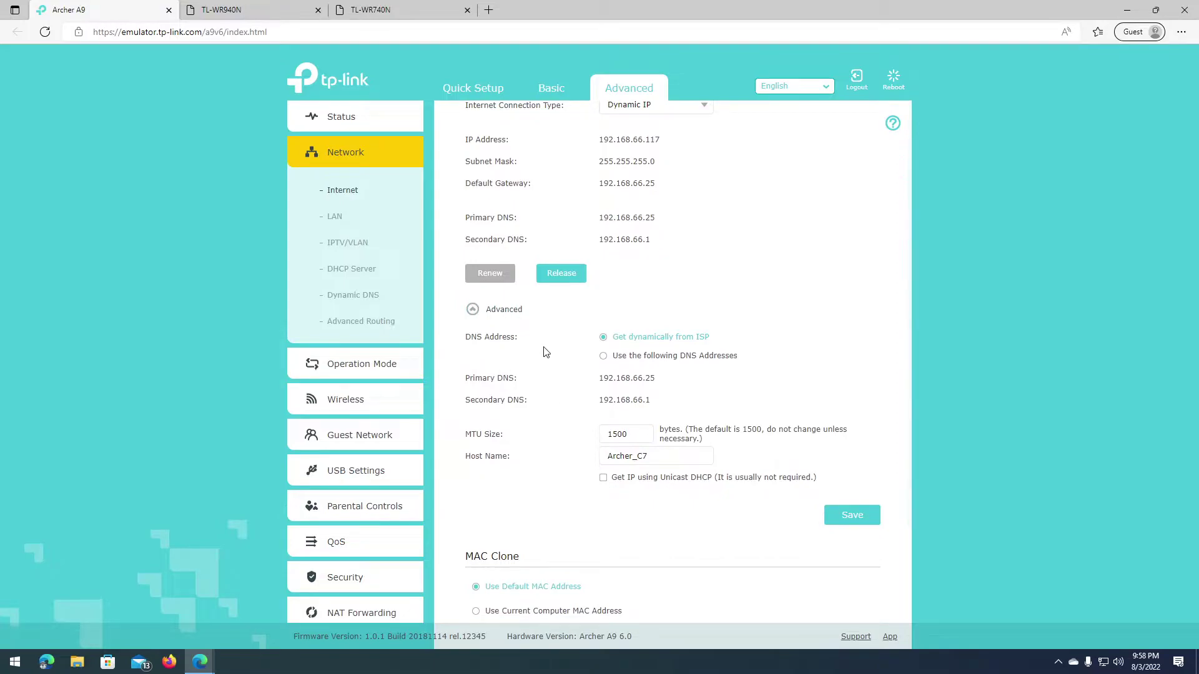
click(635, 359)
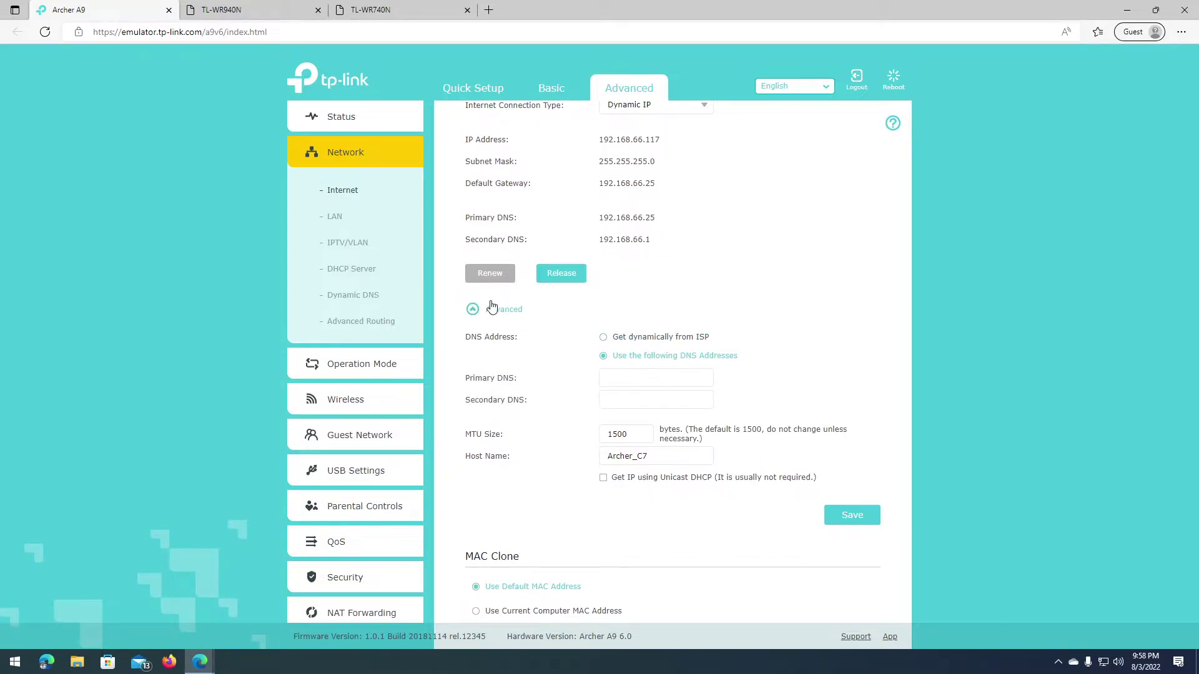
click(618, 373)
text(1.1.1.1)
click(703, 394)
click(848, 519)
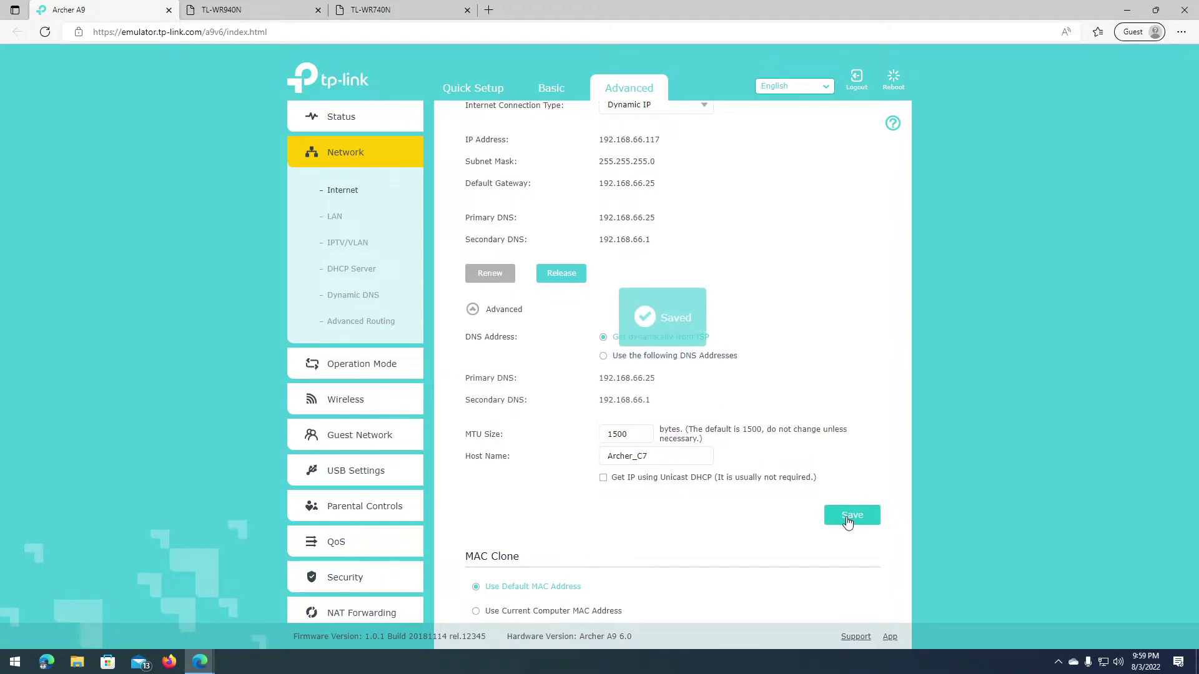
Step: Check the resulting Primary and Secondary DNS values after saving
scroll(758, 517, up, 1)
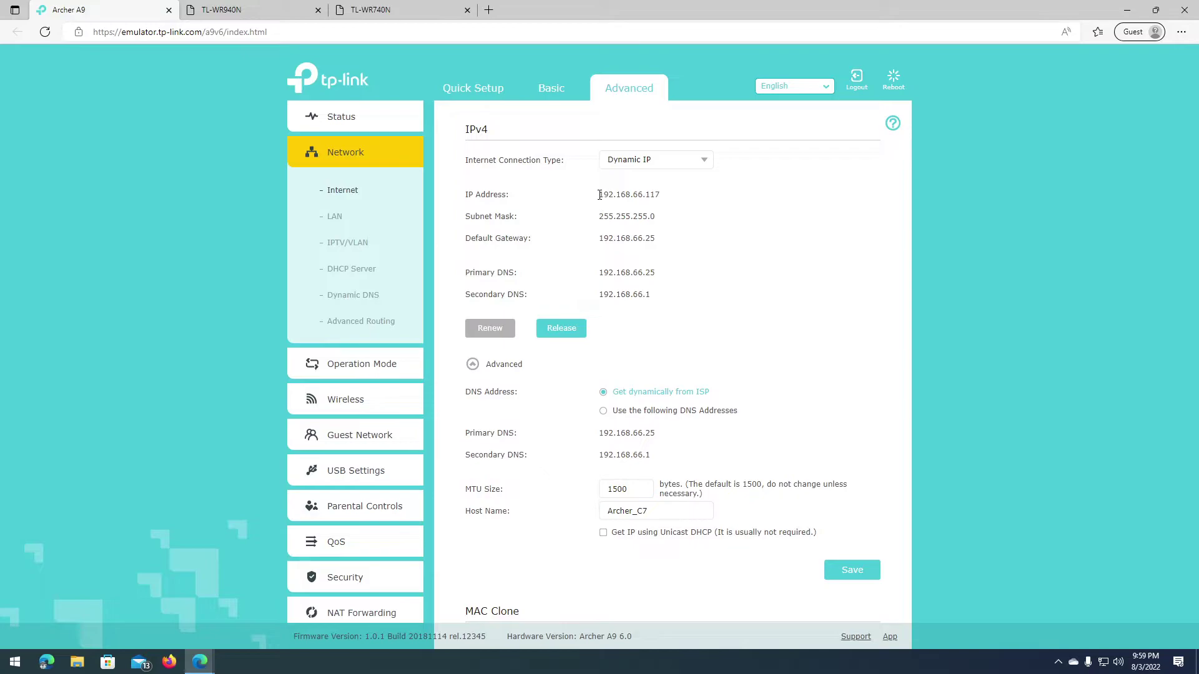
drag(601, 273, 584, 295)
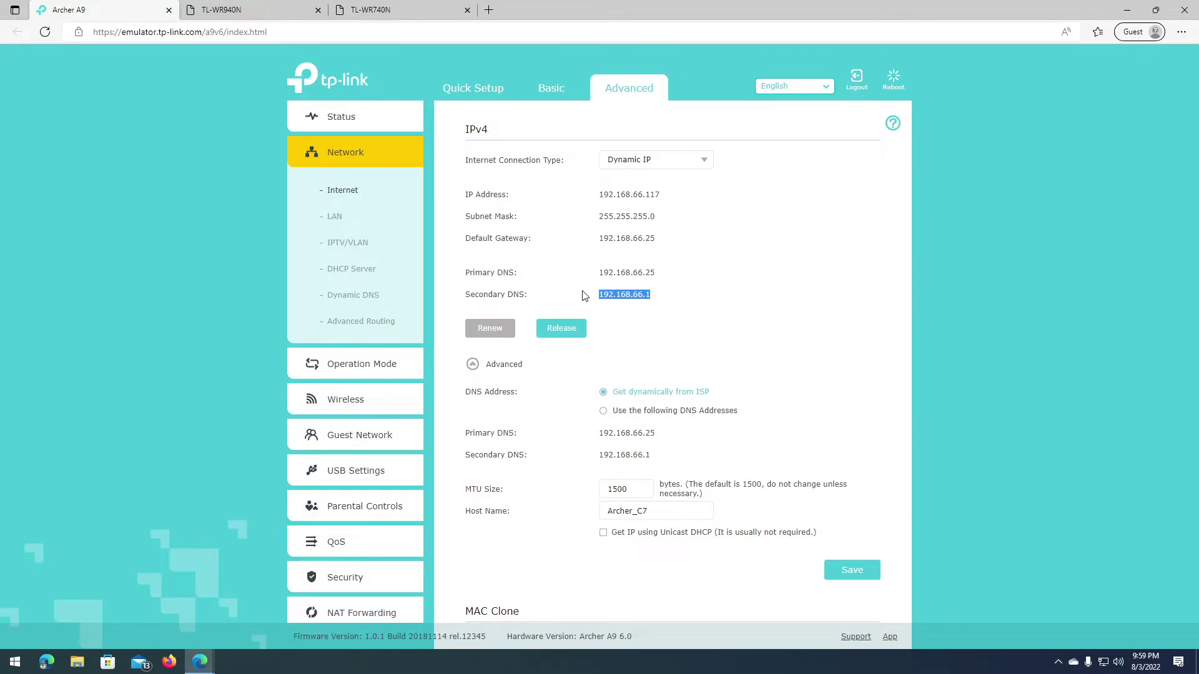
click(698, 267)
Step: Open the Archer A9's IPv6 Internet settings from the sidebar
scroll(436, 309, down, 1)
scroll(437, 309, down, 1)
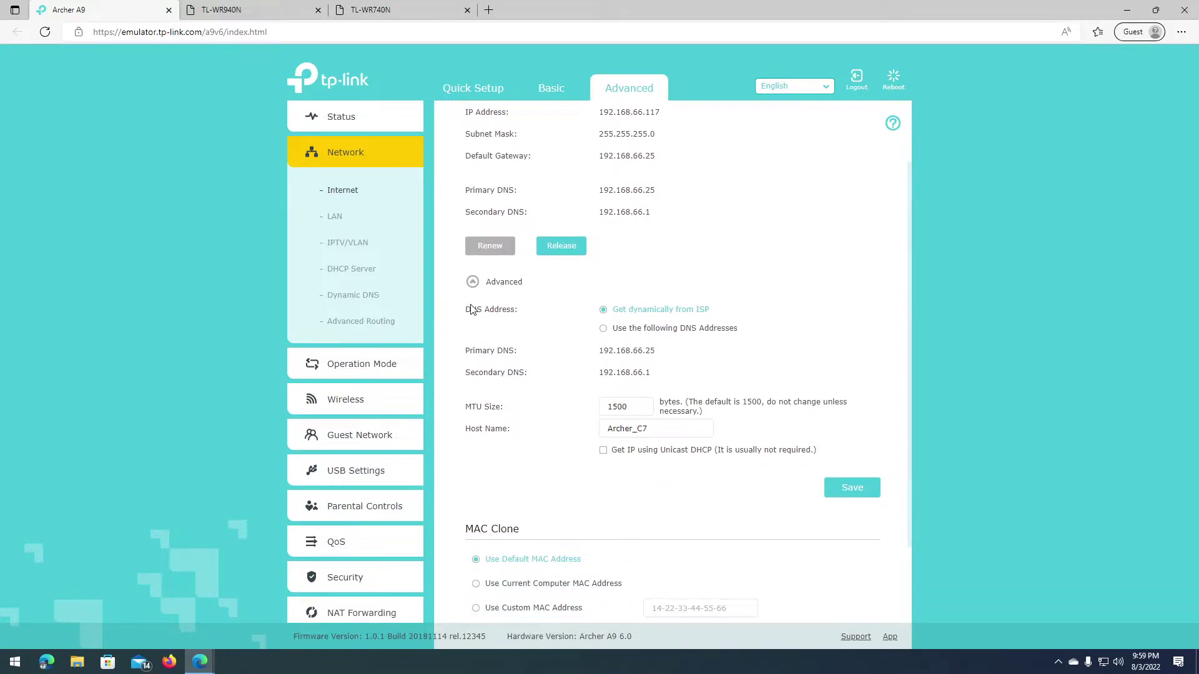
scroll(462, 309, up, 2)
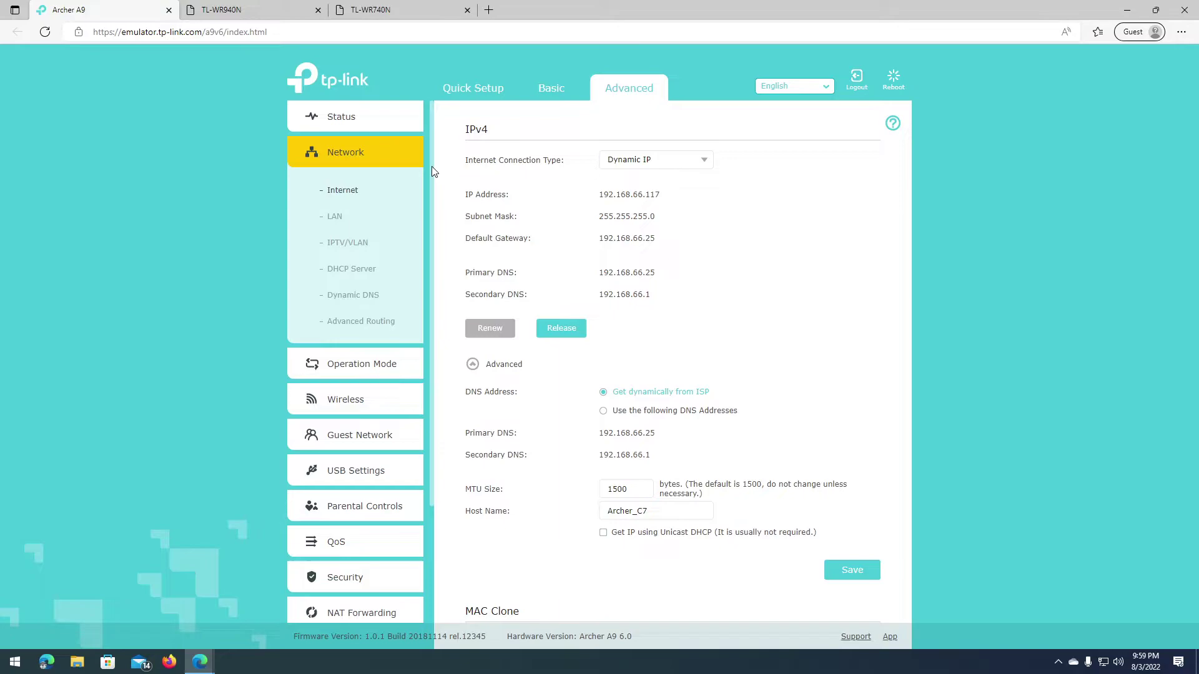
scroll(434, 187, down, 3)
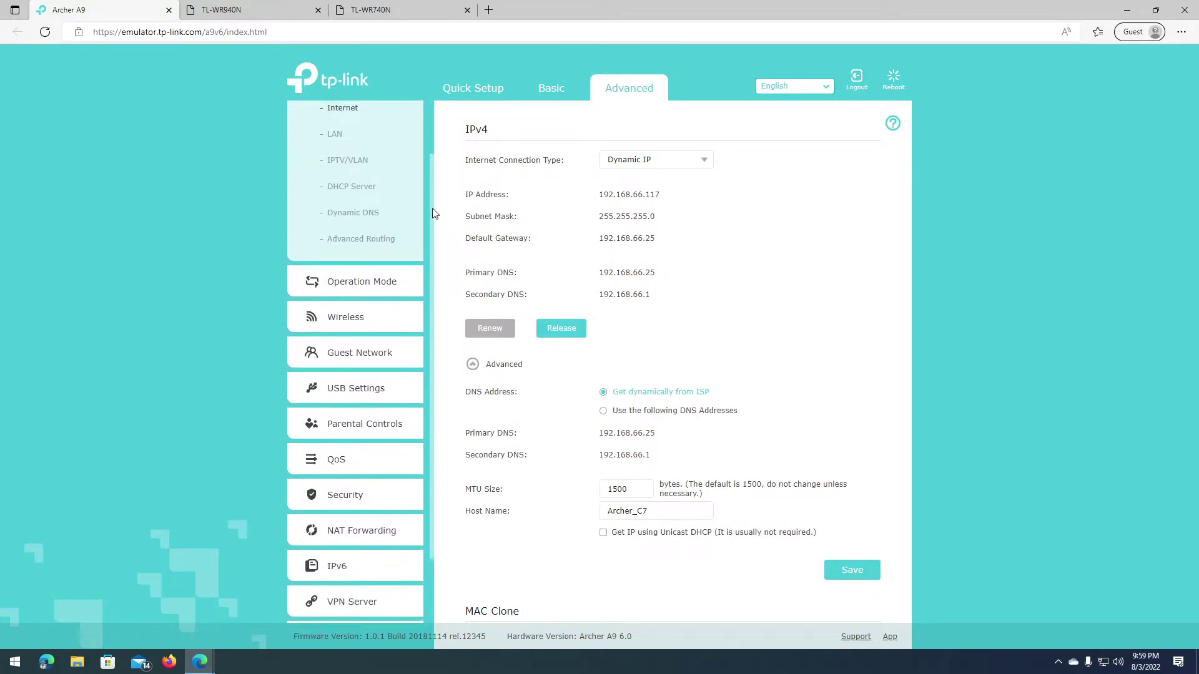
scroll(435, 208, up, 2)
scroll(435, 262, down, 3)
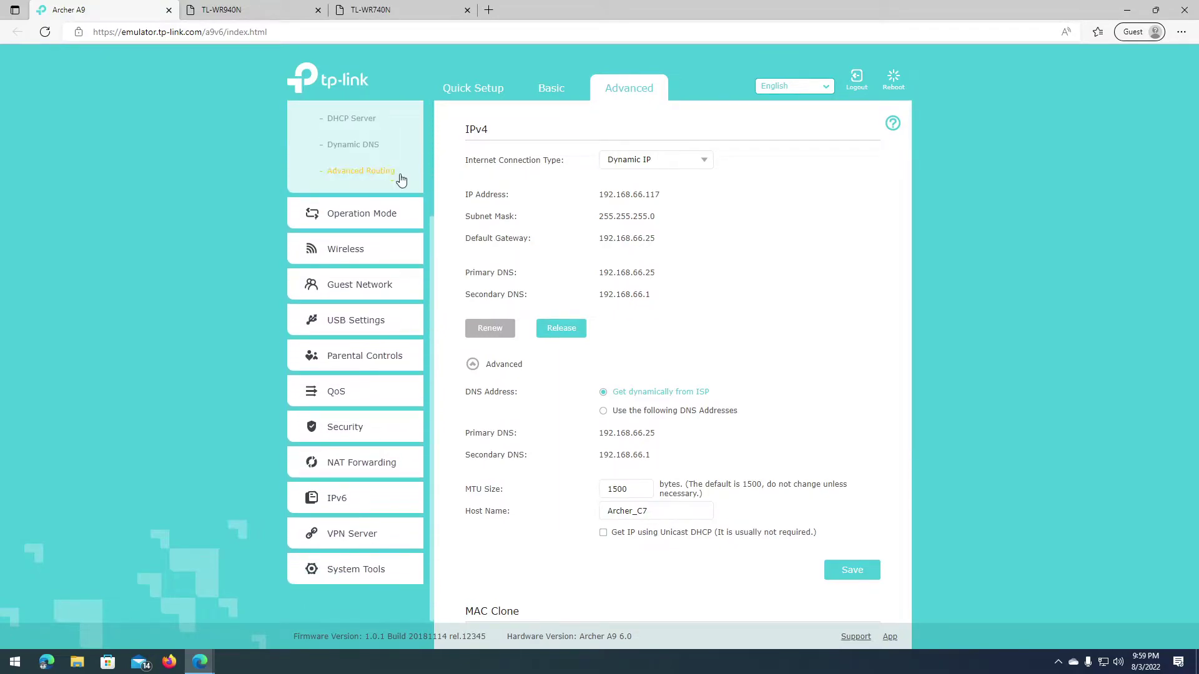
click(331, 511)
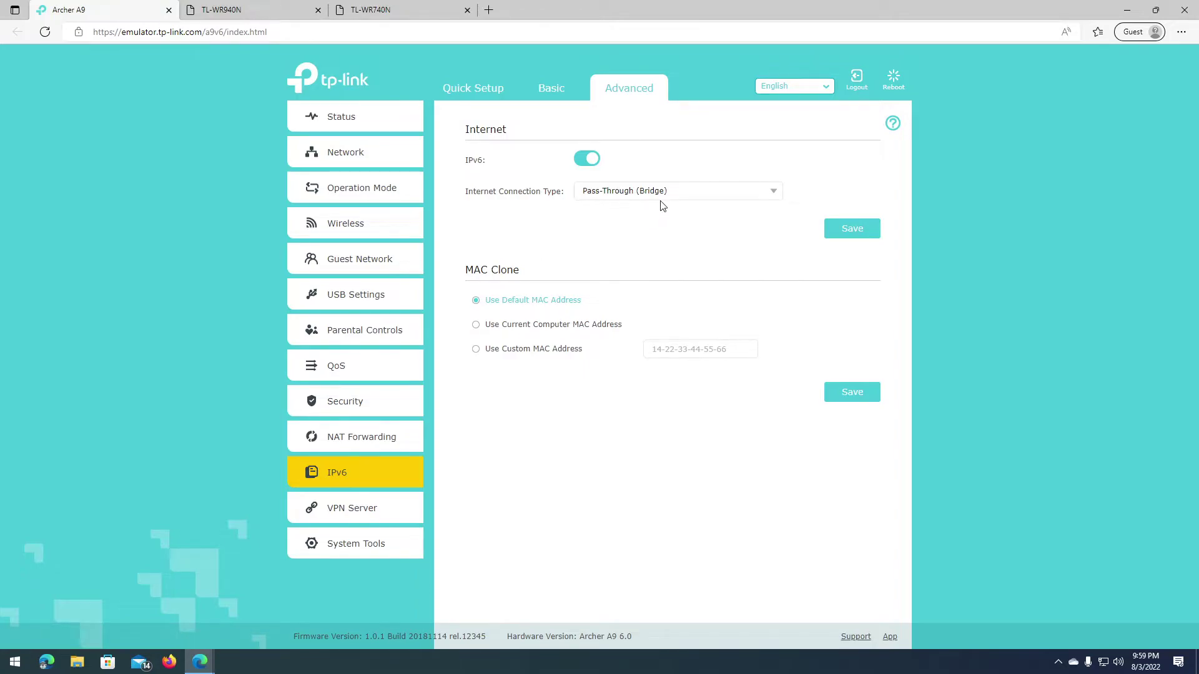
Step: Choose Dynamic IP as the IPv6 connection type and keep it selected
click(776, 194)
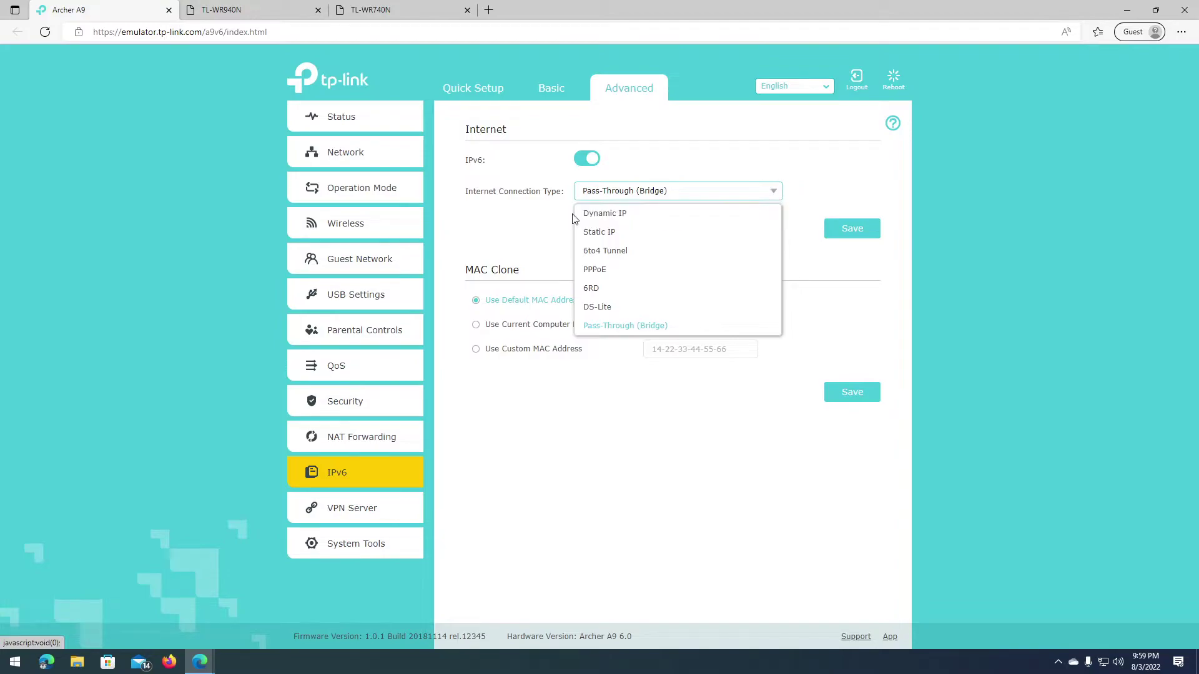
click(590, 214)
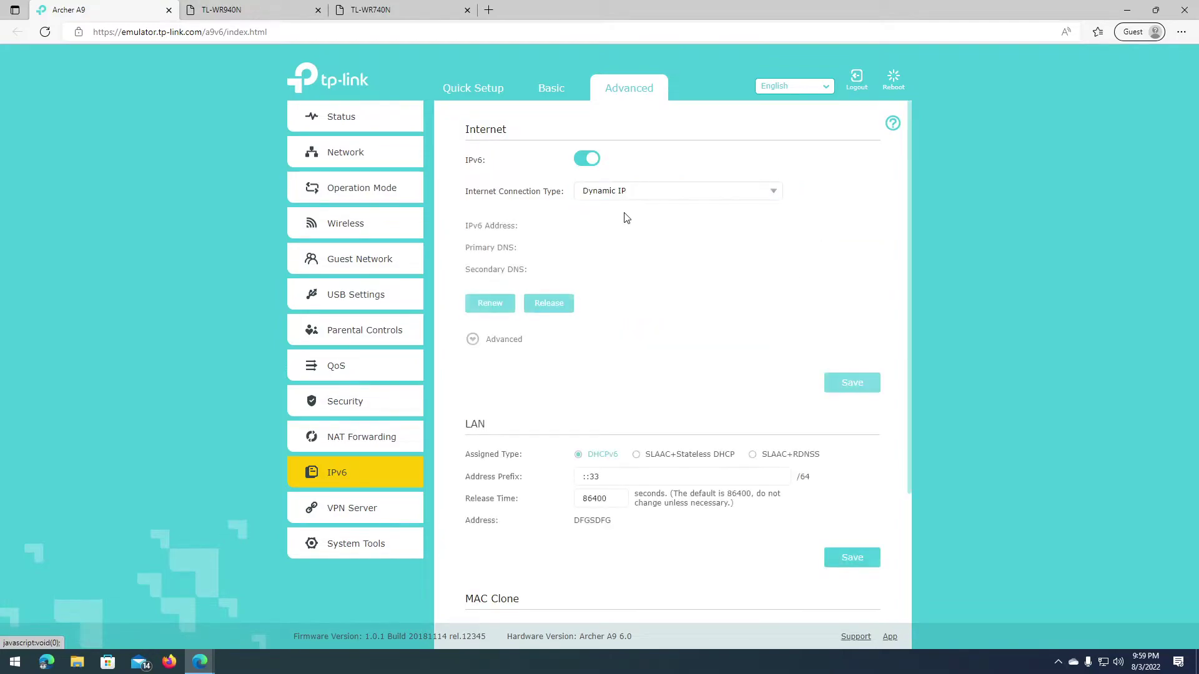
click(773, 192)
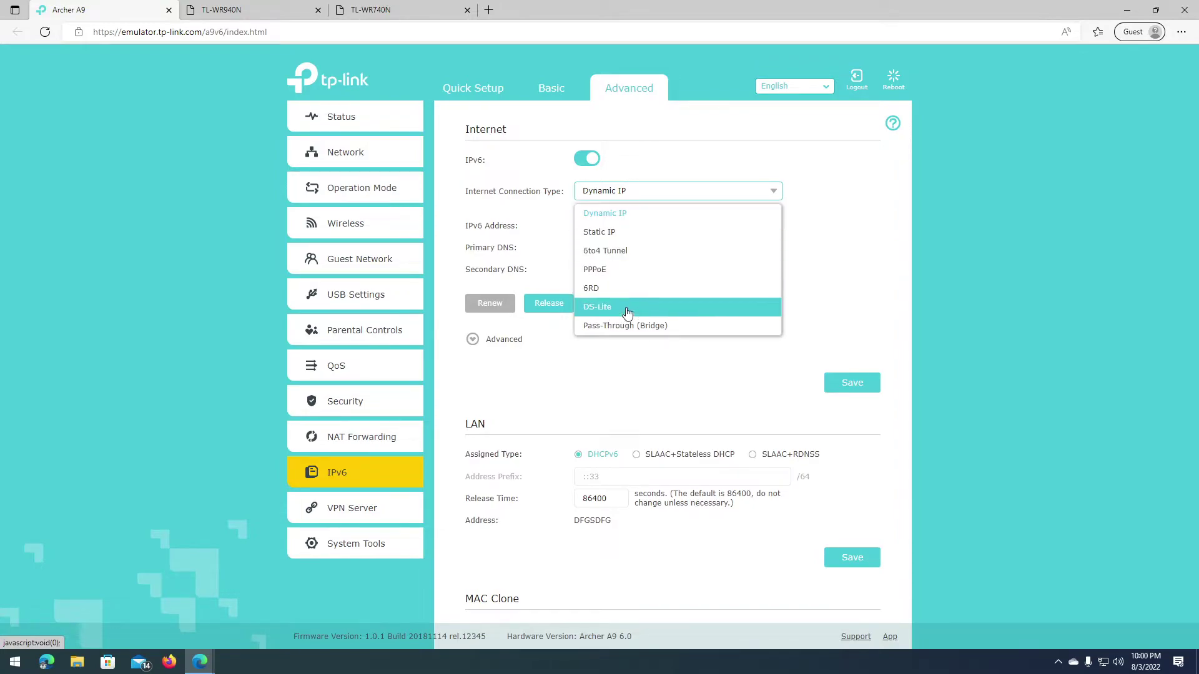
click(776, 194)
click(769, 194)
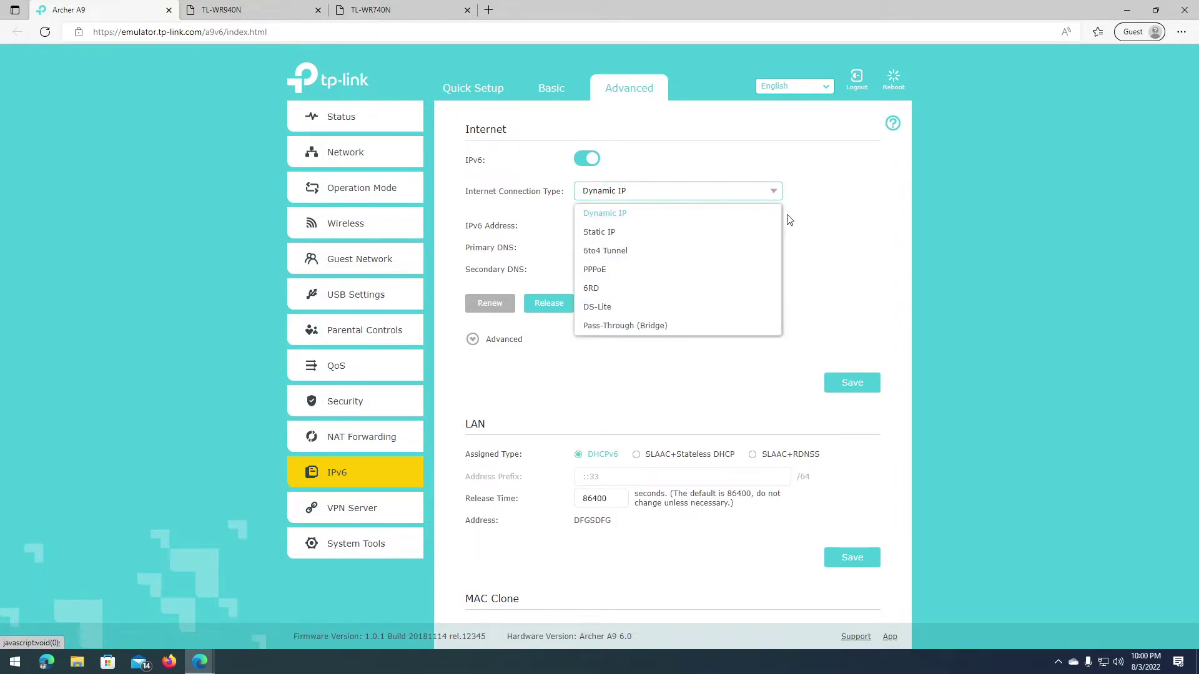
click(774, 195)
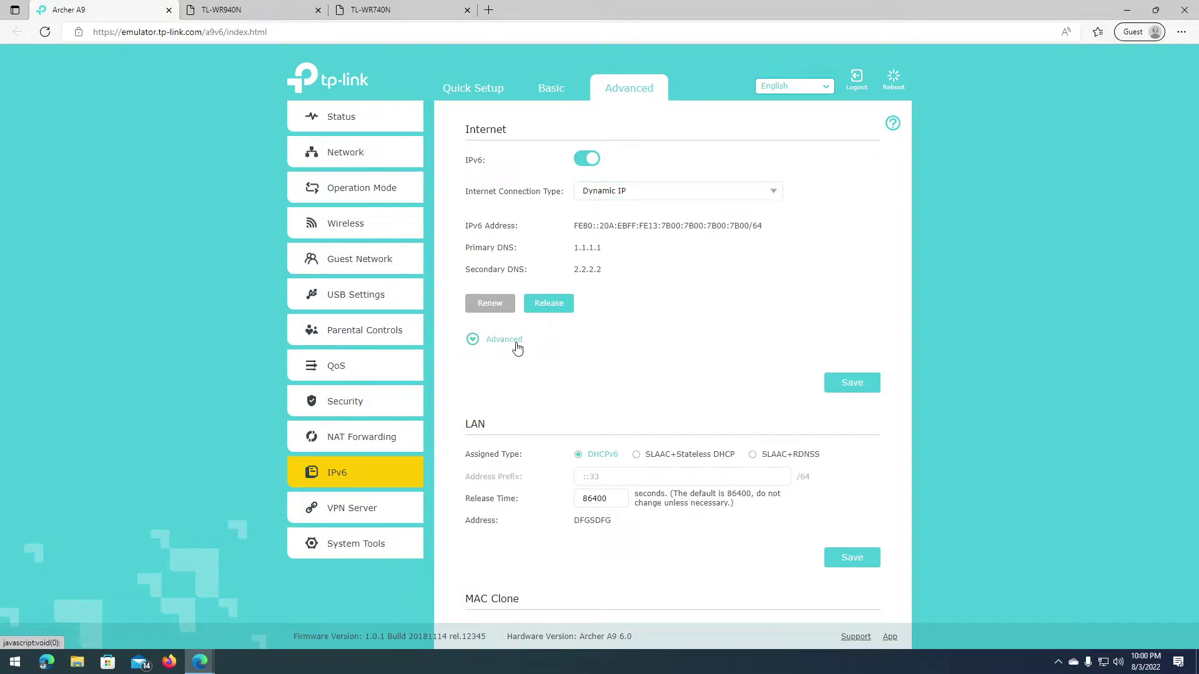
Step: Switch IPv6 DNS to manually entered servers and clear the old primary 5.5.5.5
click(492, 342)
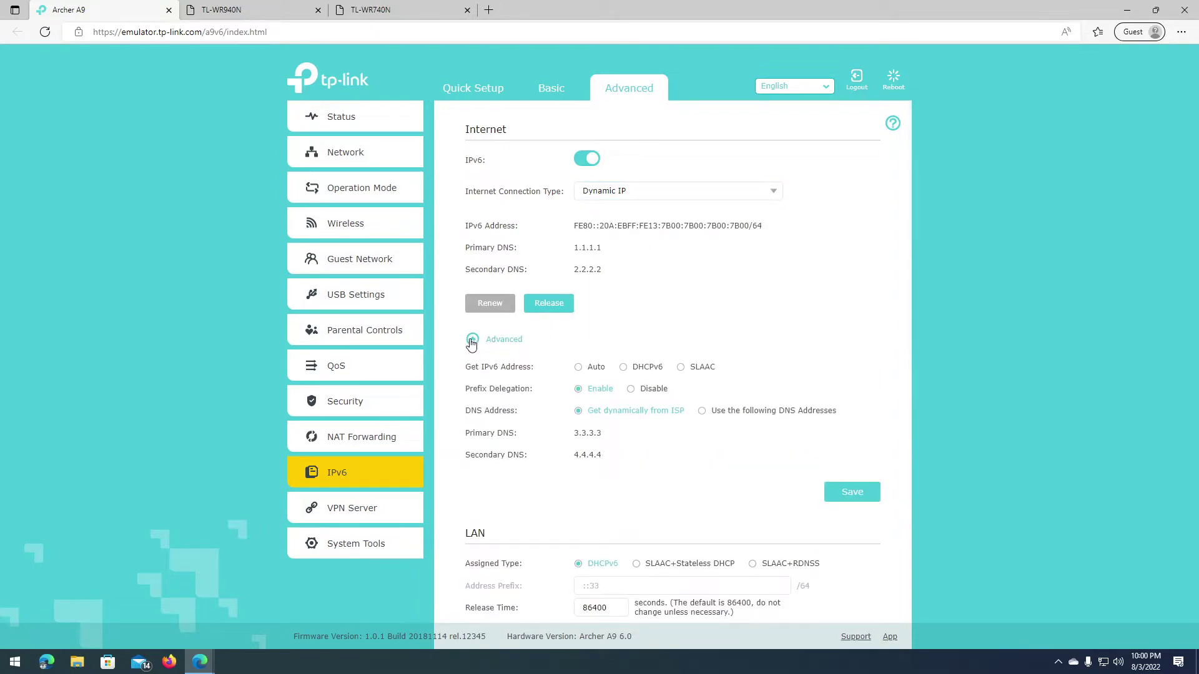
click(701, 411)
key(Tab)
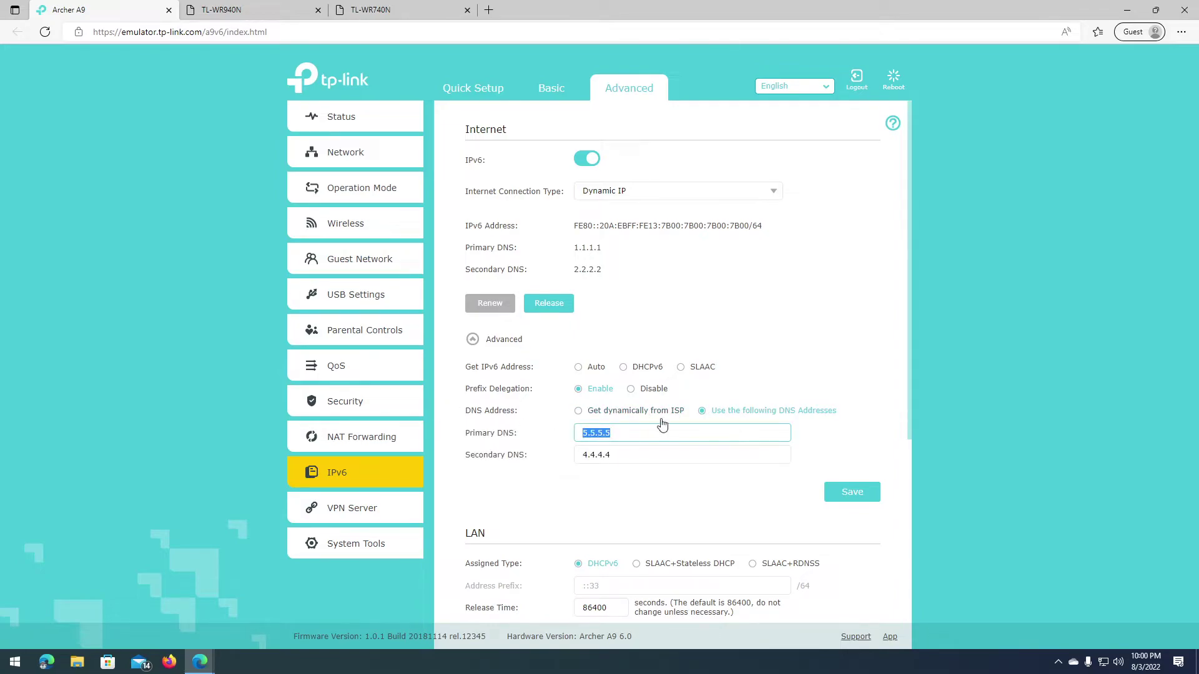
key(BackSpace)
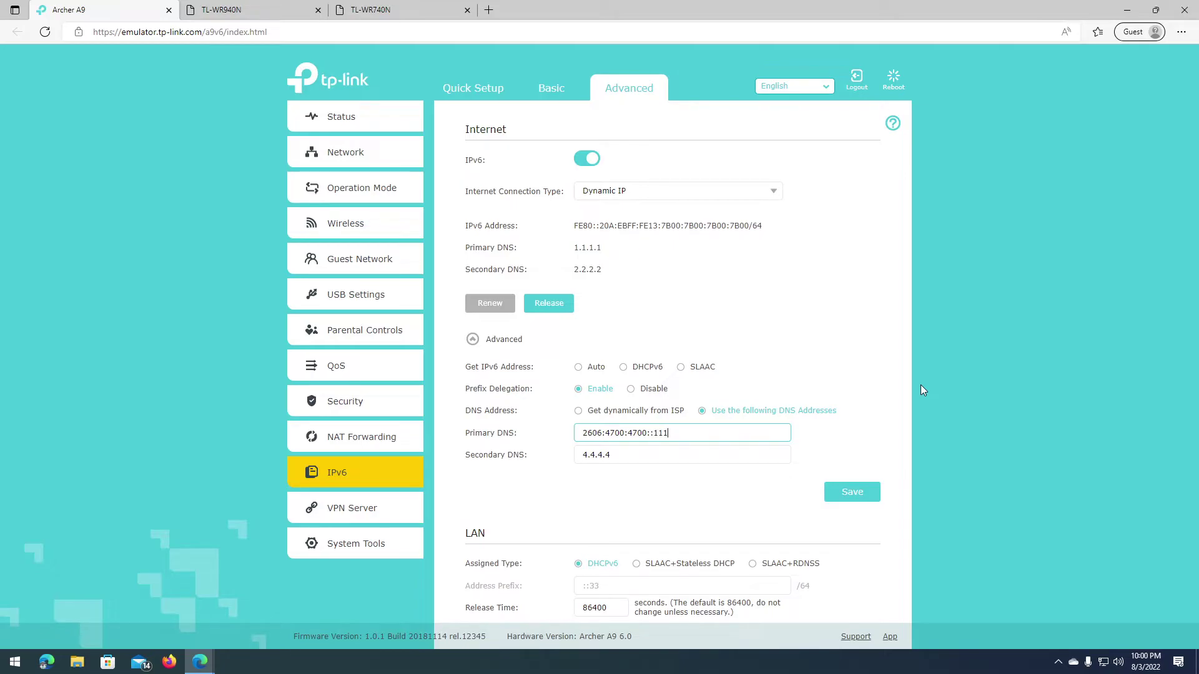
Step: Copy the primary address 2606:4700:4700::1111 into Secondary DNS, replacing 4.4.4.4
triple_click(701, 433)
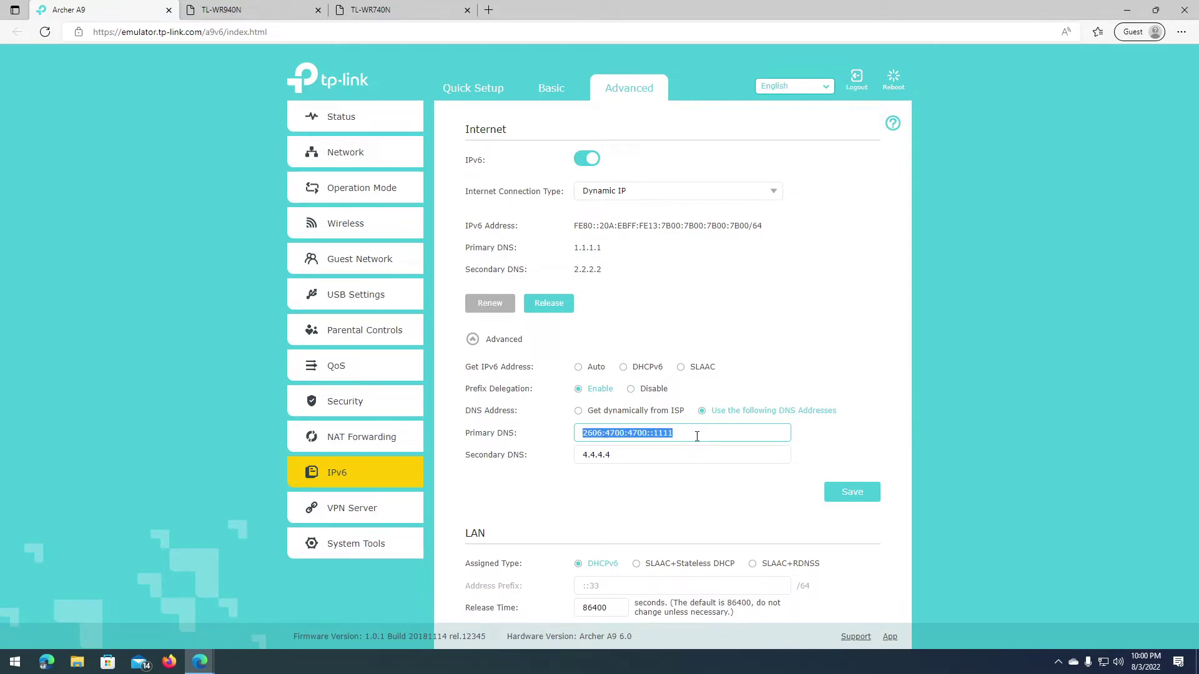
right_click(699, 434)
click(754, 111)
click(664, 448)
triple_click(665, 448)
right_click(663, 454)
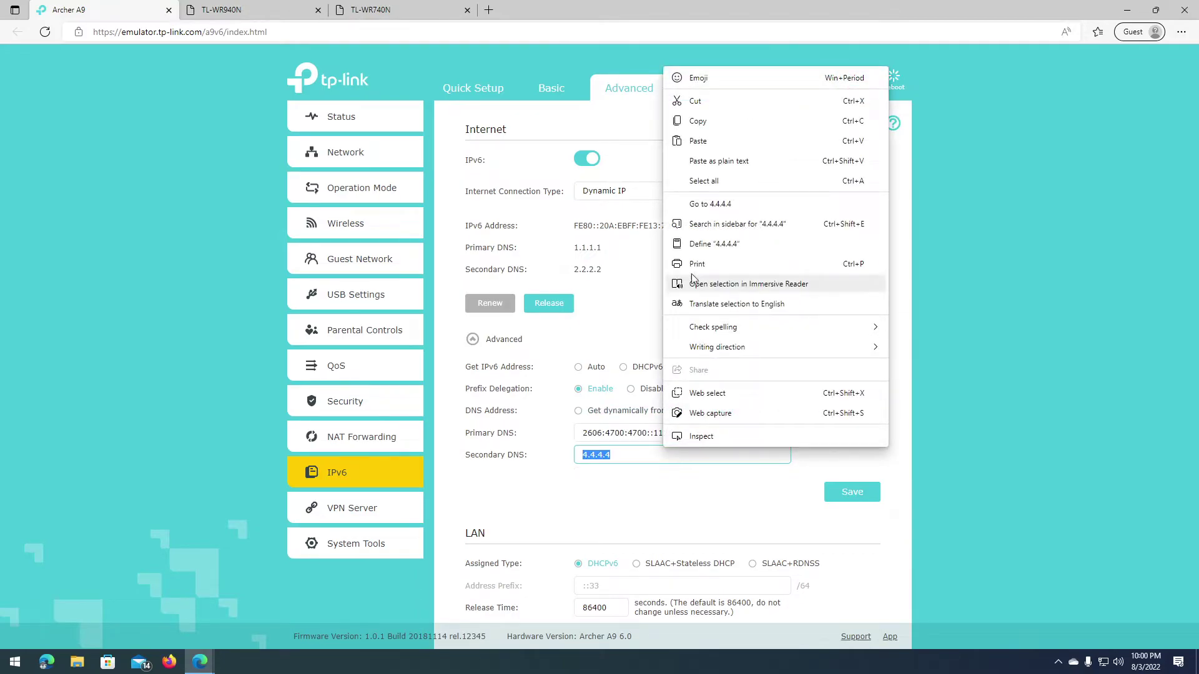
click(732, 146)
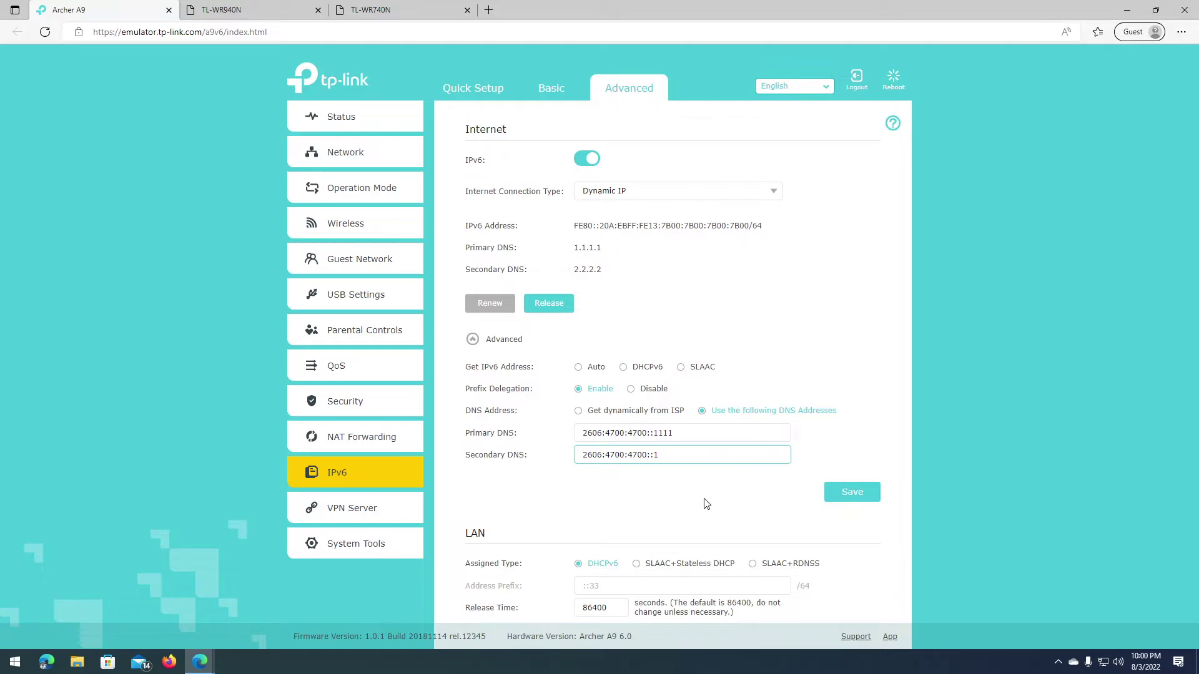
Step: Select the primary and secondary IPv6 DNS addresses to review them
click(713, 434)
click(737, 460)
click(699, 435)
click(695, 460)
drag(703, 459, 584, 456)
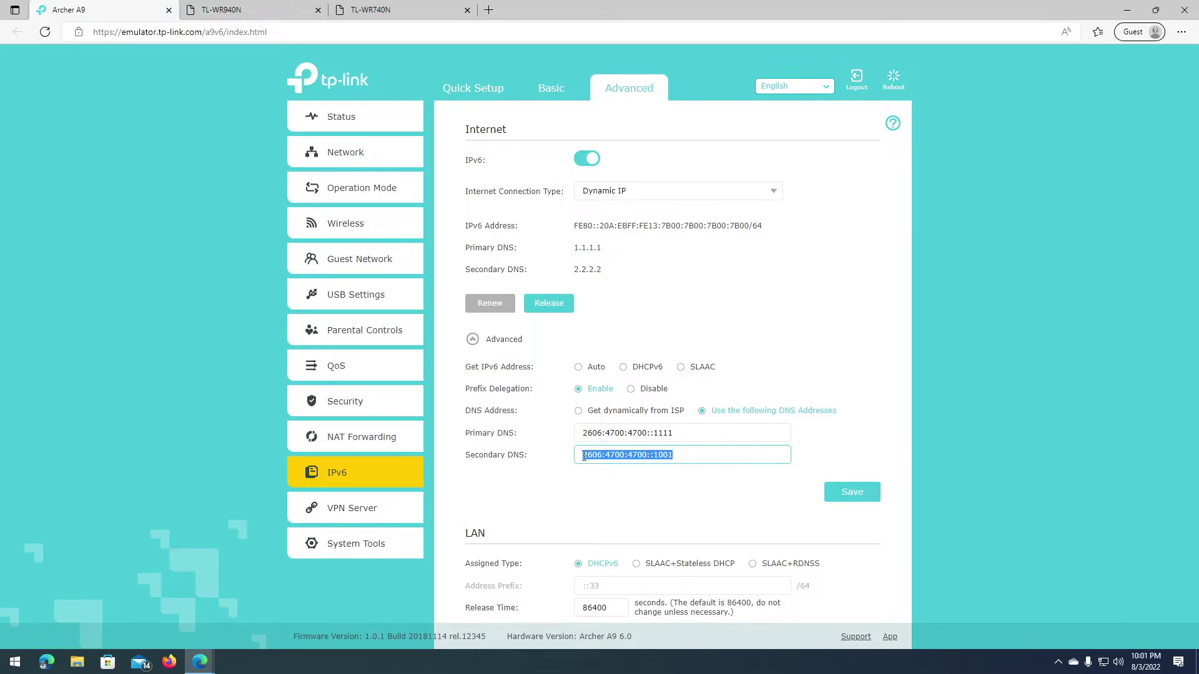
click(691, 458)
click(718, 433)
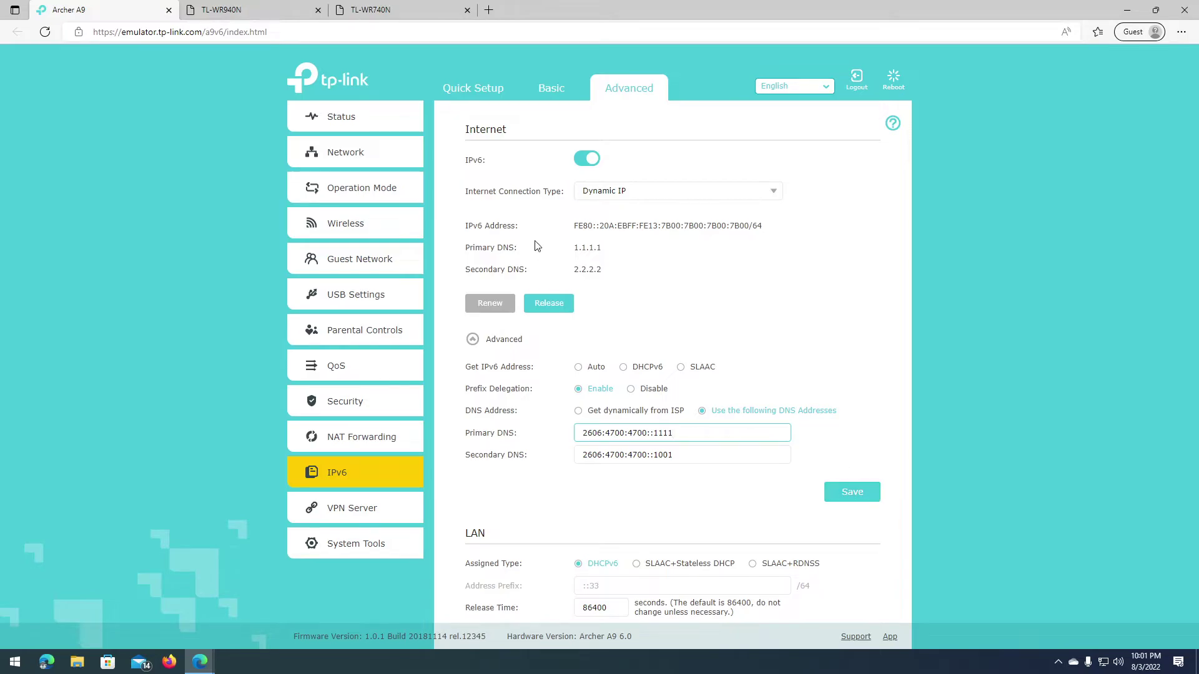
drag(687, 439, 507, 427)
Step: Highlight the current IPv4 DNS values 1.1.1.1 and 2.2.2.2 on the page
drag(575, 249, 601, 270)
click(593, 296)
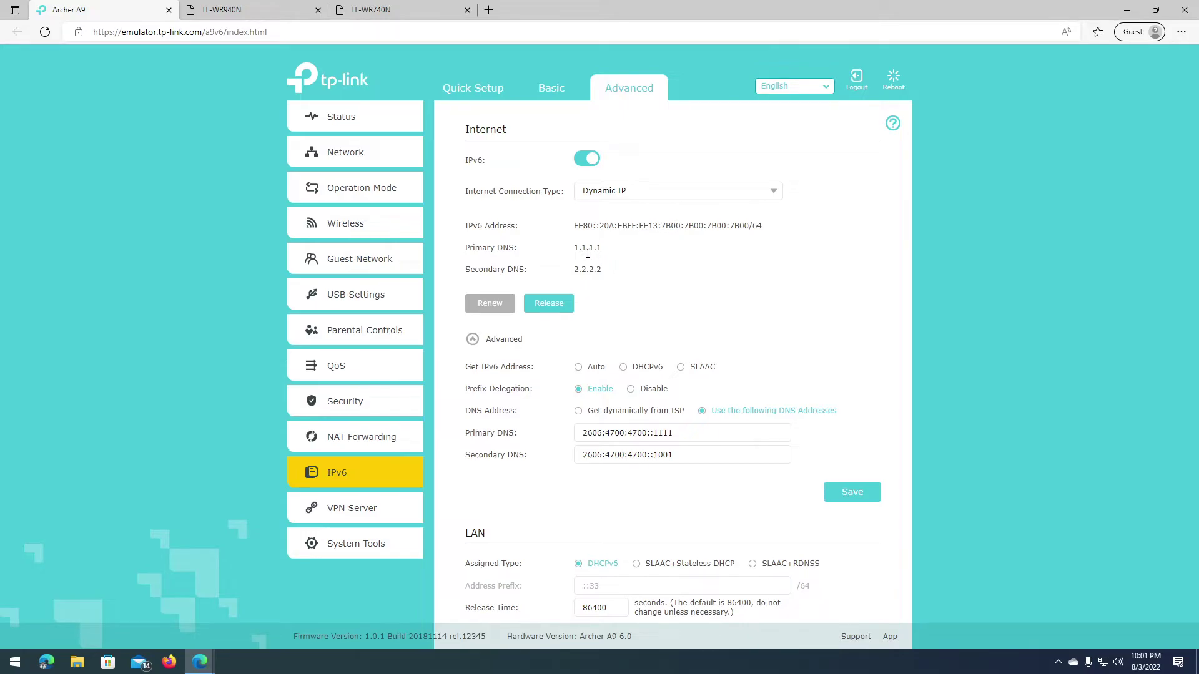
drag(573, 251, 602, 249)
click(607, 270)
double_click(607, 270)
click(607, 273)
Step: Inspect the primary address's 1111 ending, the 1.1.1.1/2.2.2.2 values, and both IPv6 entries
drag(679, 432, 570, 435)
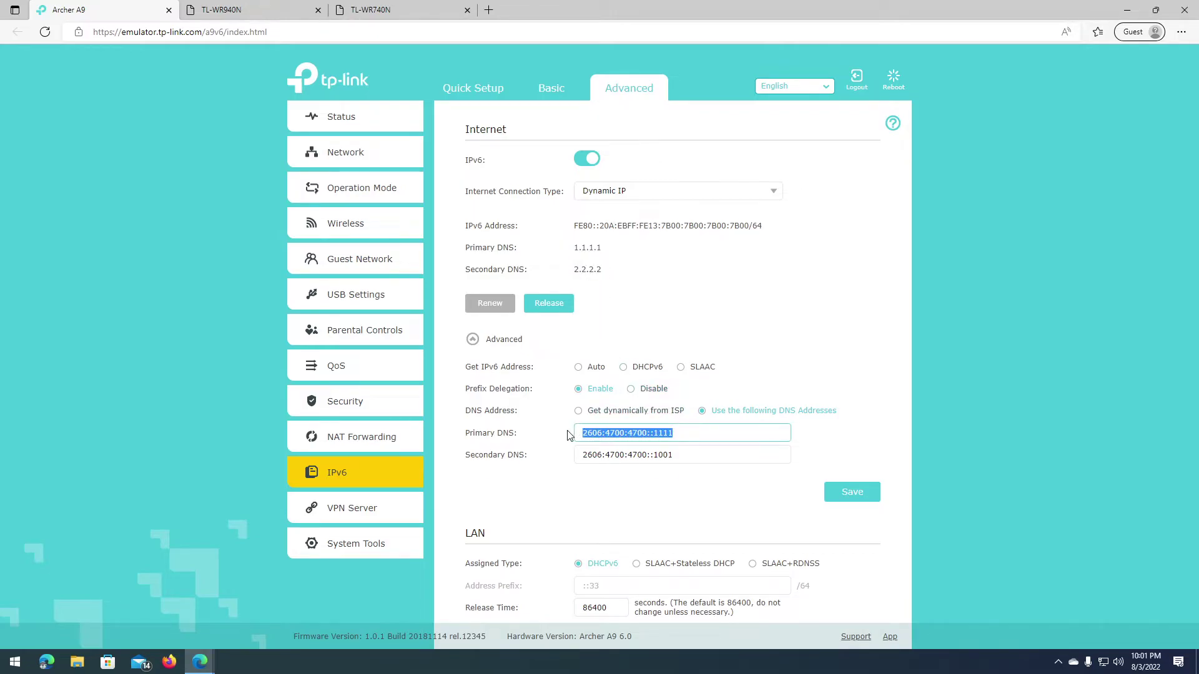
click(607, 435)
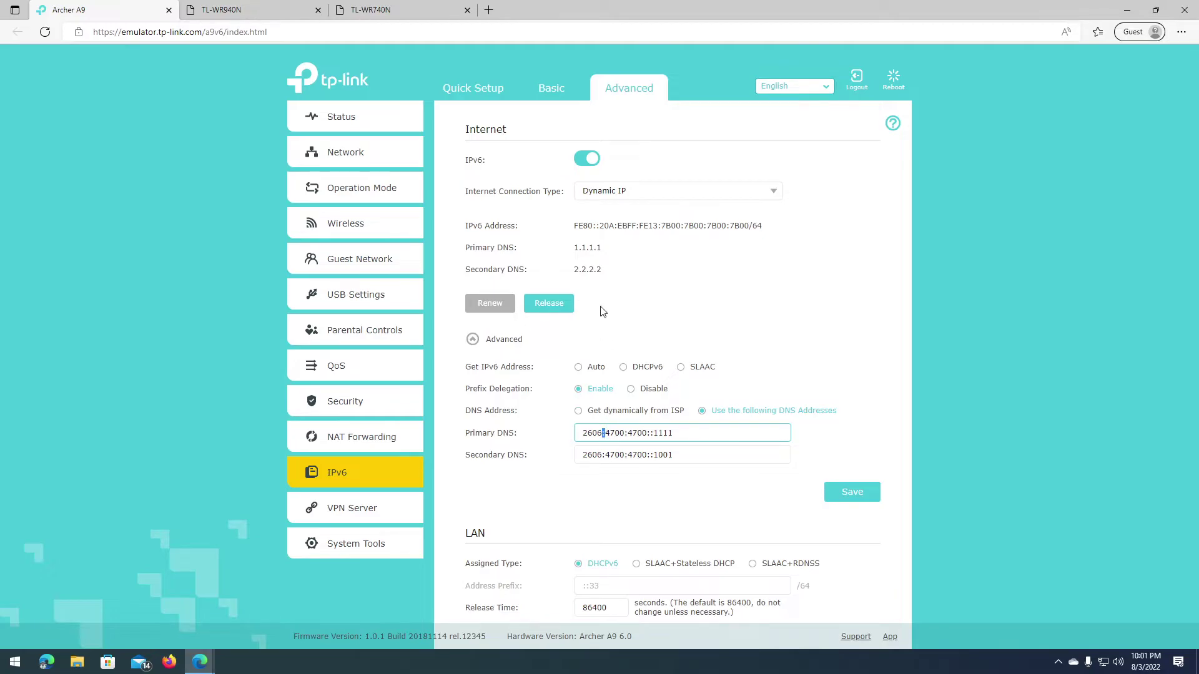
double_click(614, 433)
double_click(638, 433)
double_click(662, 433)
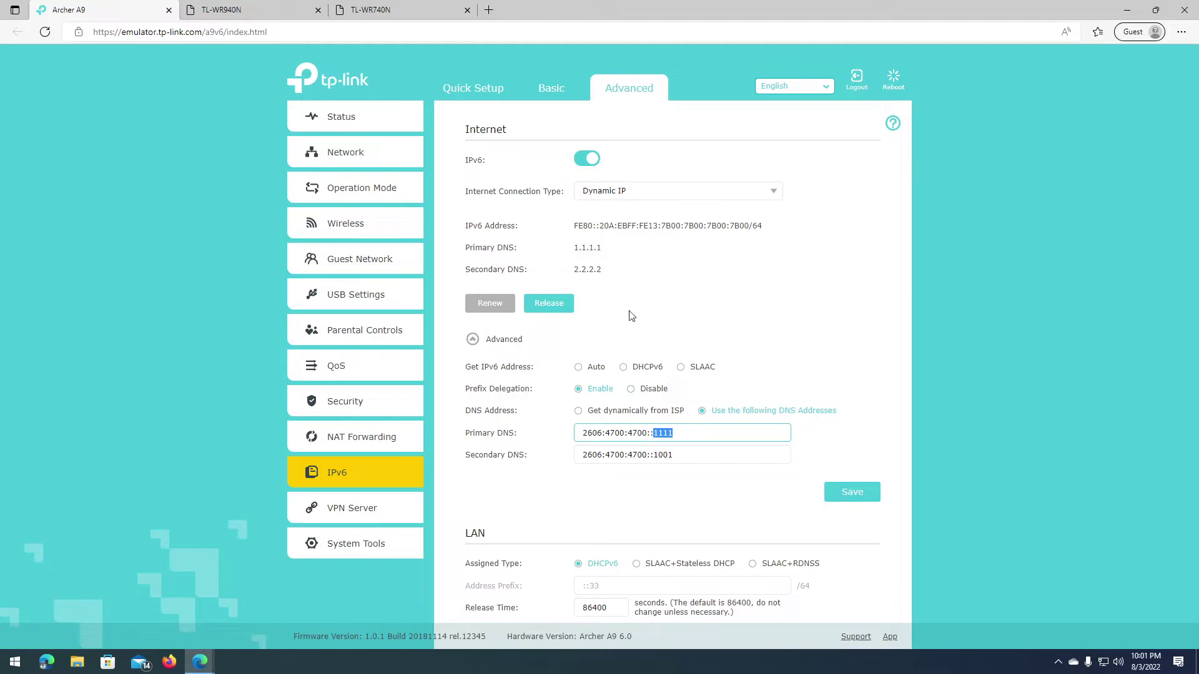
click(579, 251)
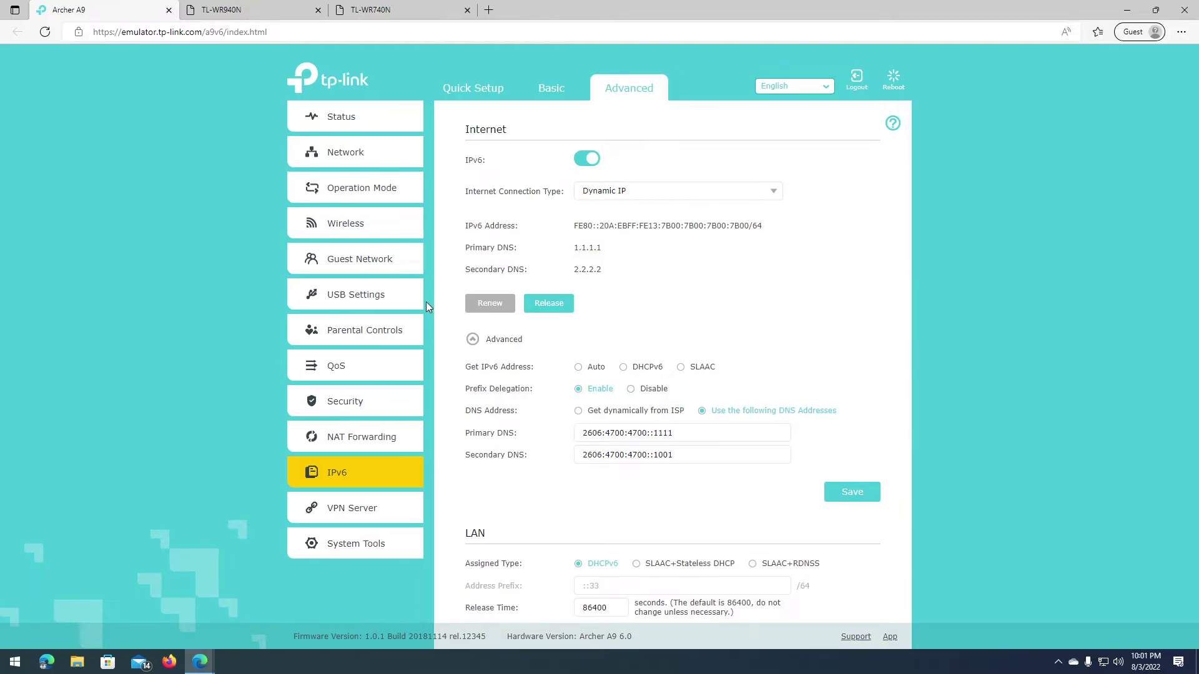
double_click(586, 248)
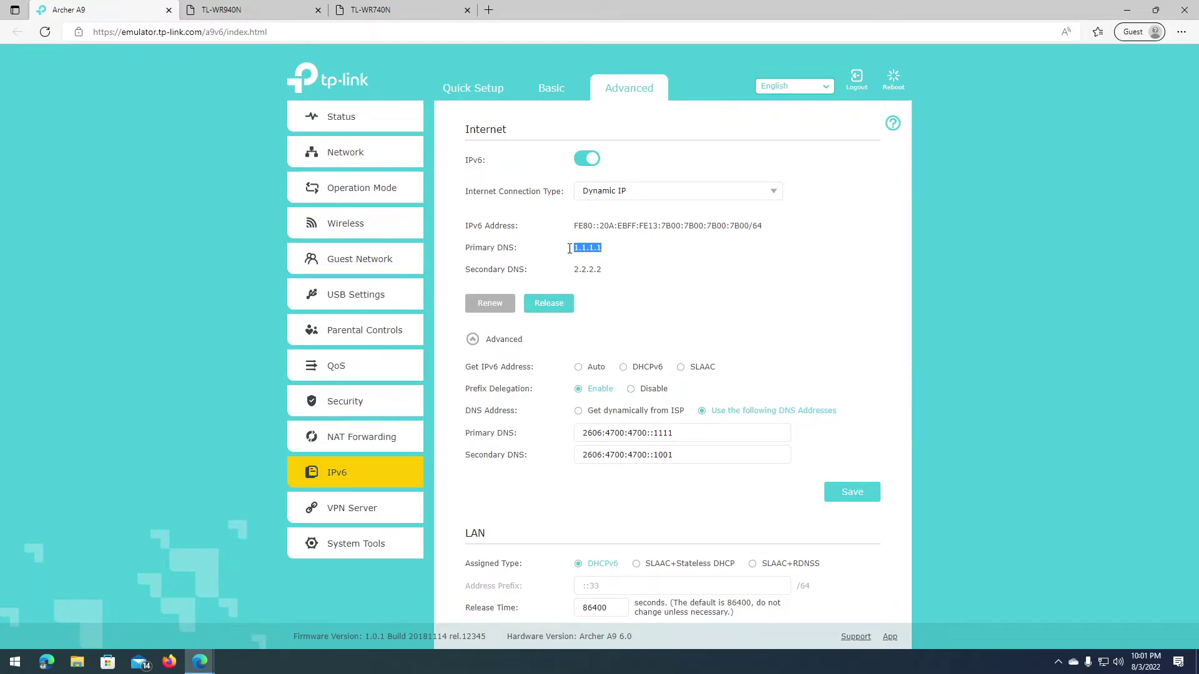
click(601, 270)
double_click(593, 270)
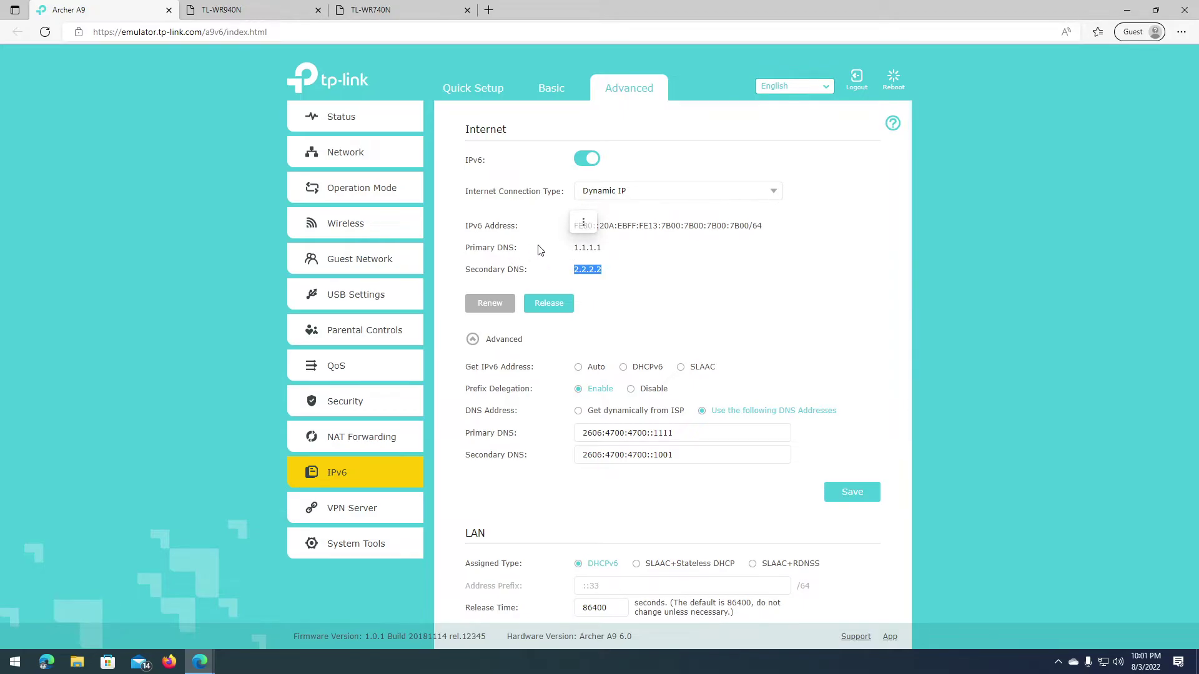
drag(684, 433, 576, 431)
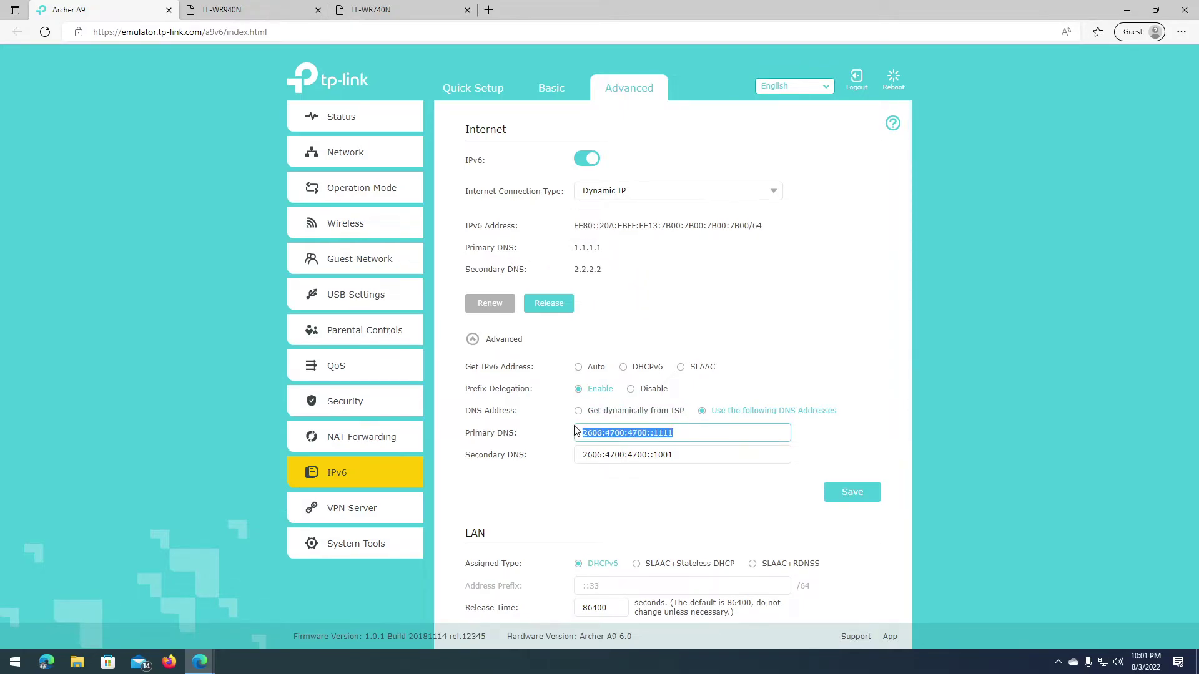
drag(681, 454, 576, 457)
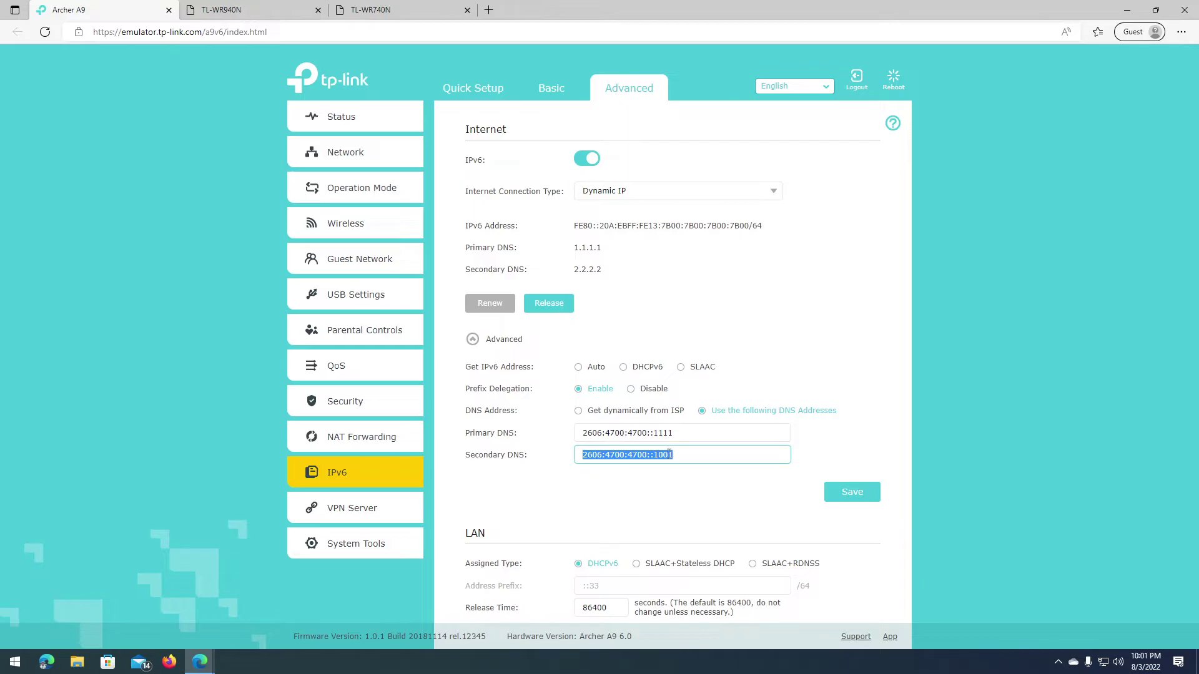
Step: Save the 2606:4700:4700 IPv6 DNS servers and return to the Basic Network Map
click(856, 492)
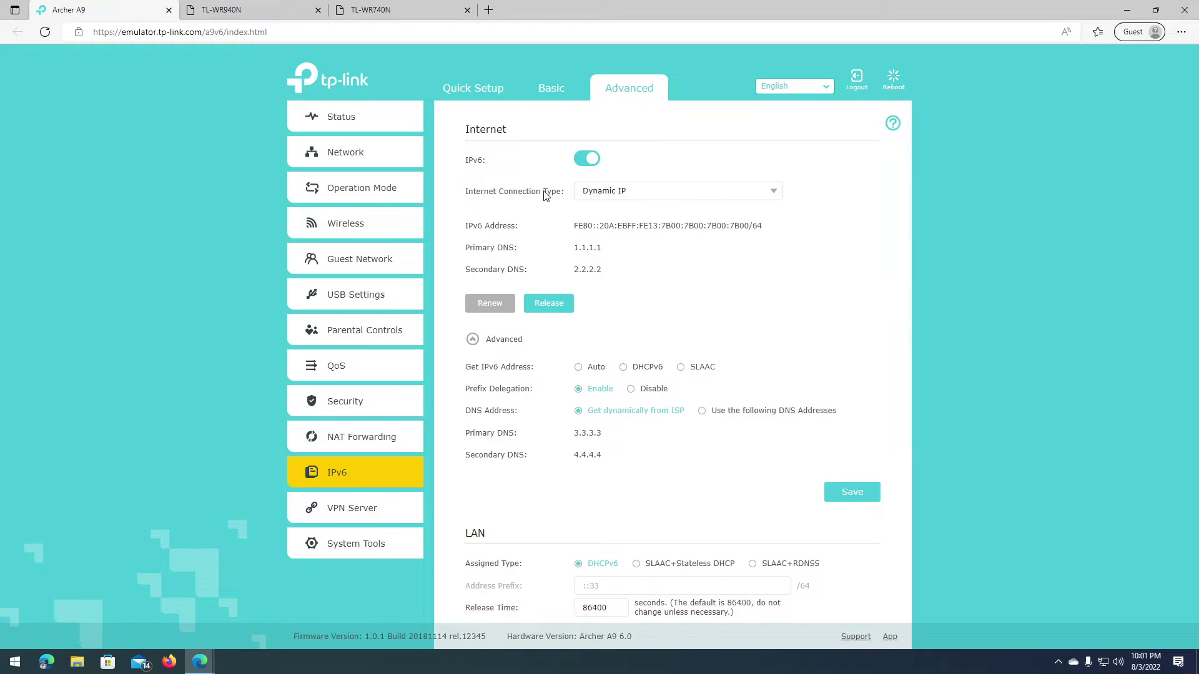
click(580, 88)
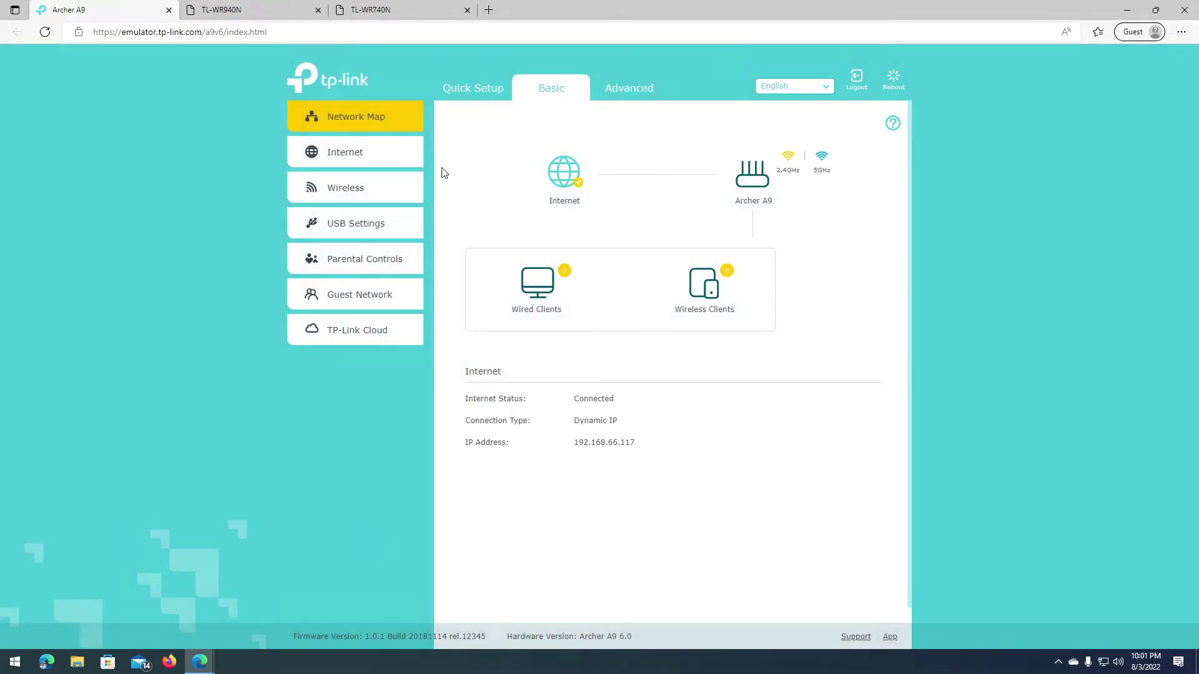
Step: Switch to the TL-WR940N and open its WAN settings page
click(256, 11)
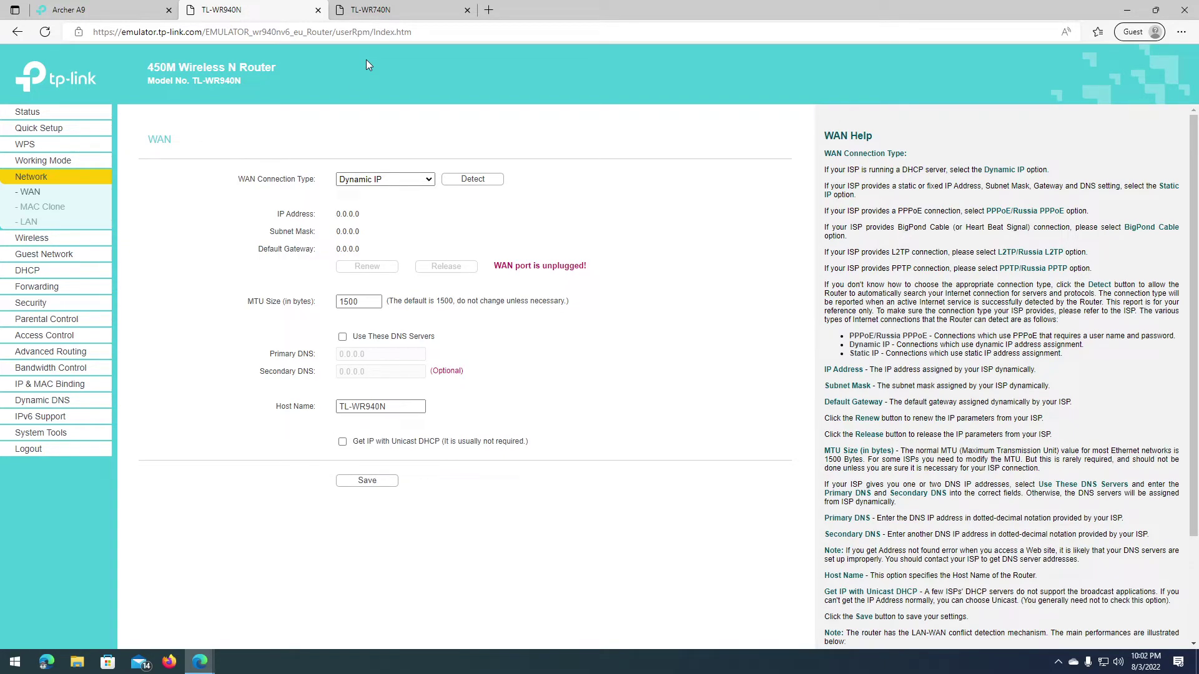
click(29, 116)
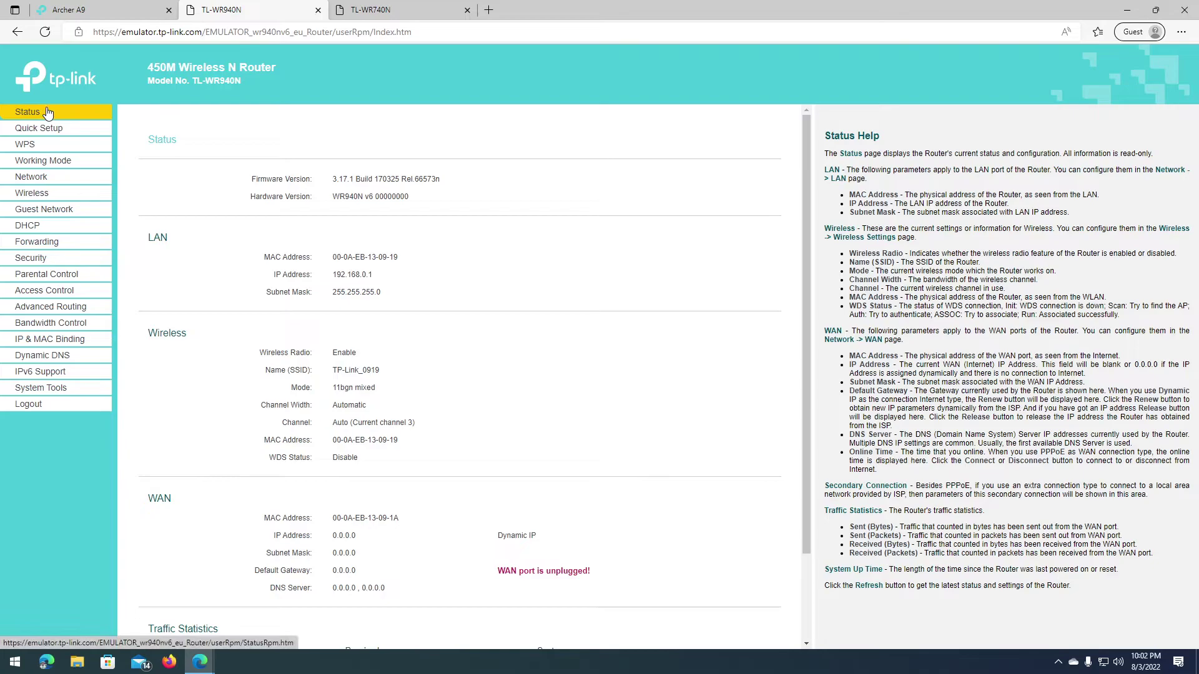
click(37, 181)
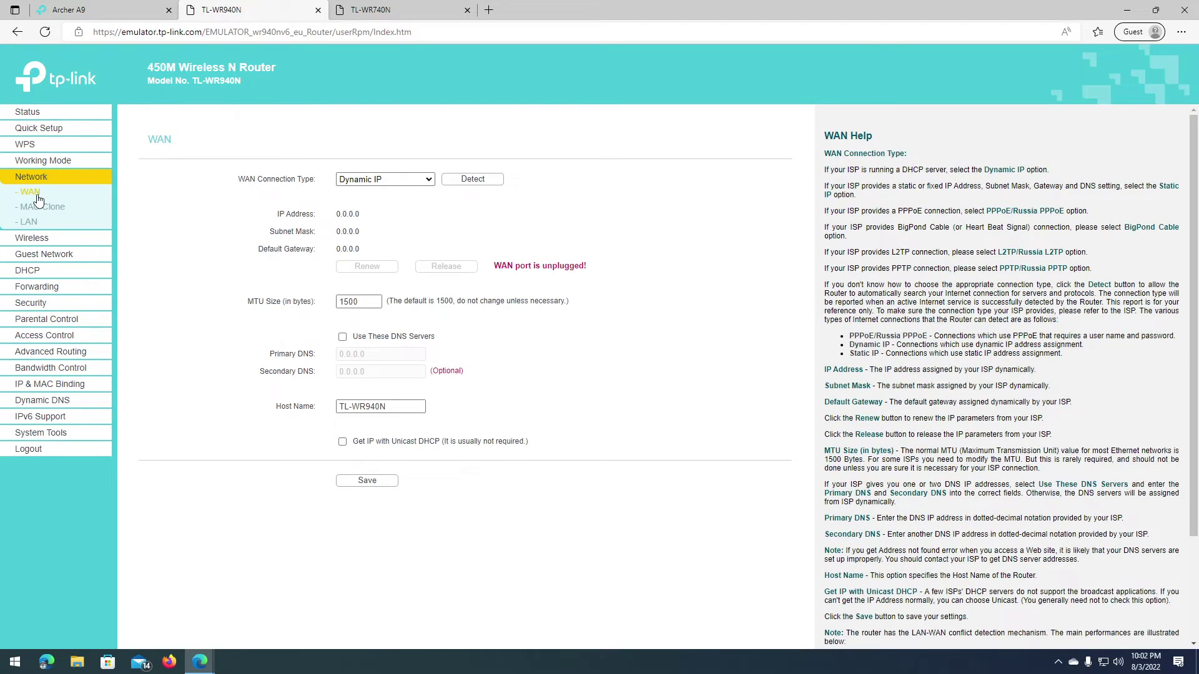
click(29, 193)
Step: Enable custom DNS servers, enter primary DNS 1.1.1.1, and save the WAN settings
click(343, 338)
drag(376, 355, 203, 350)
text(1.1.1.1)
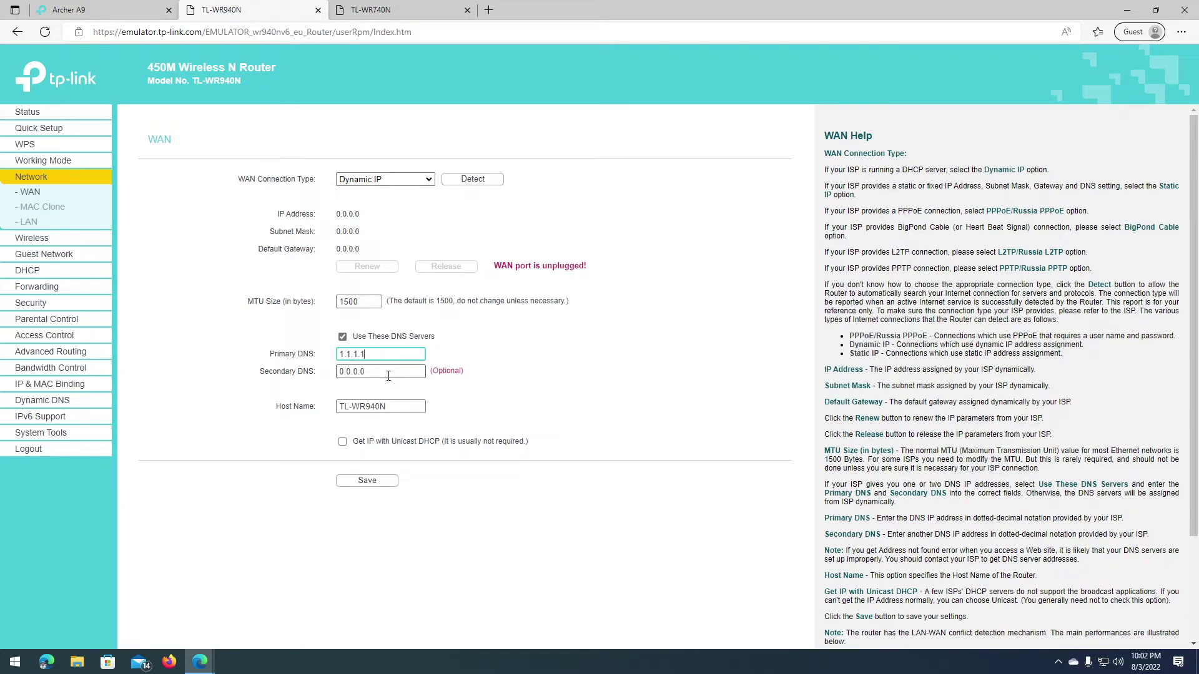
drag(406, 372, 261, 375)
text(1)
click(370, 481)
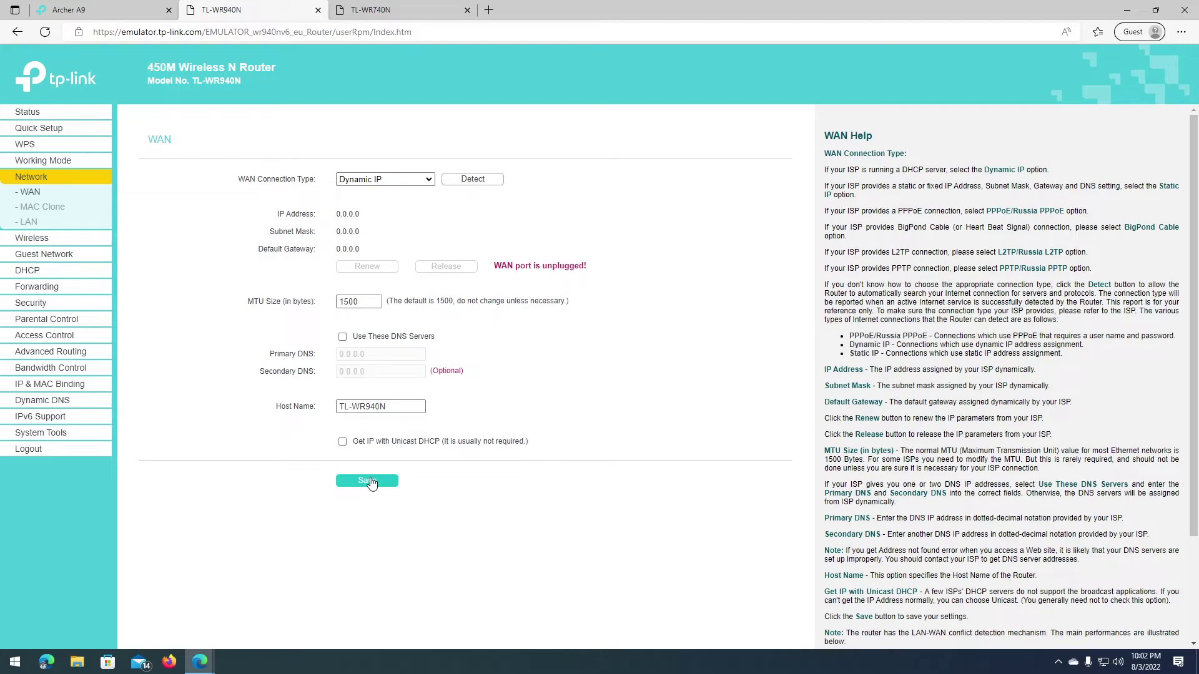
Step: Re-tick Use These DNS Servers and select the secondary DNS value
click(343, 338)
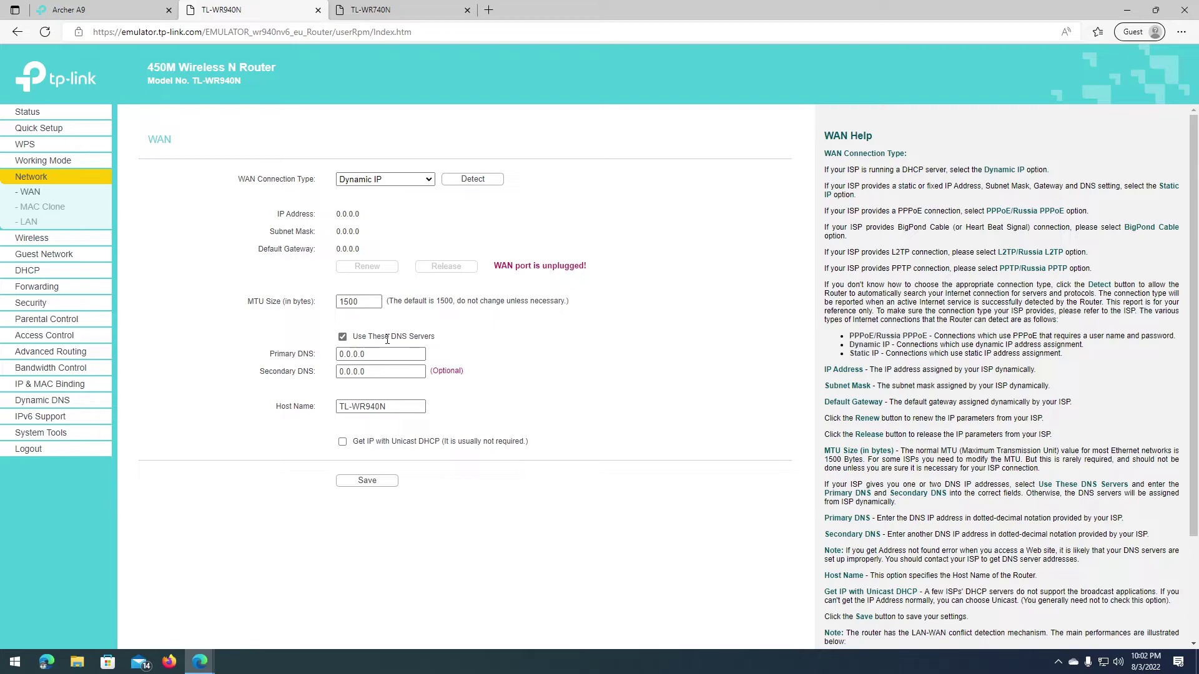
drag(384, 354, 337, 354)
drag(406, 371, 311, 367)
drag(384, 354, 337, 354)
drag(406, 371, 338, 354)
click(392, 367)
click(393, 367)
Step: In the TL-WR940N's IPv6 Setup, choose manual IPv6 DNS and enter the primary address
click(41, 418)
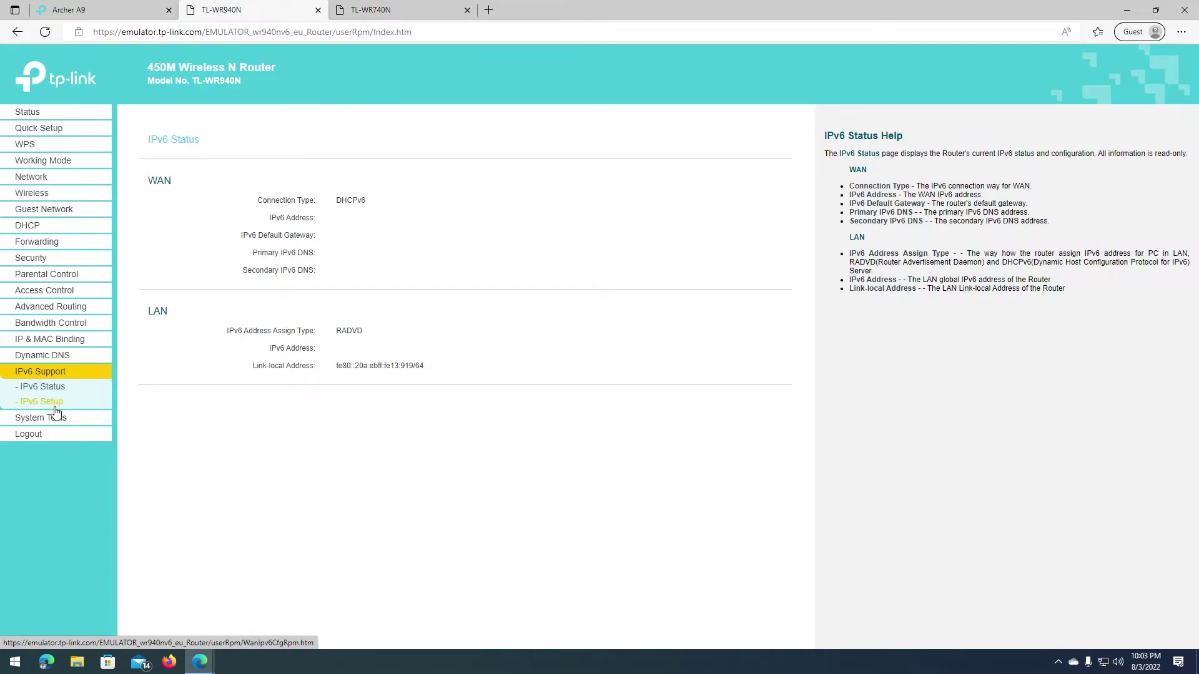
click(41, 402)
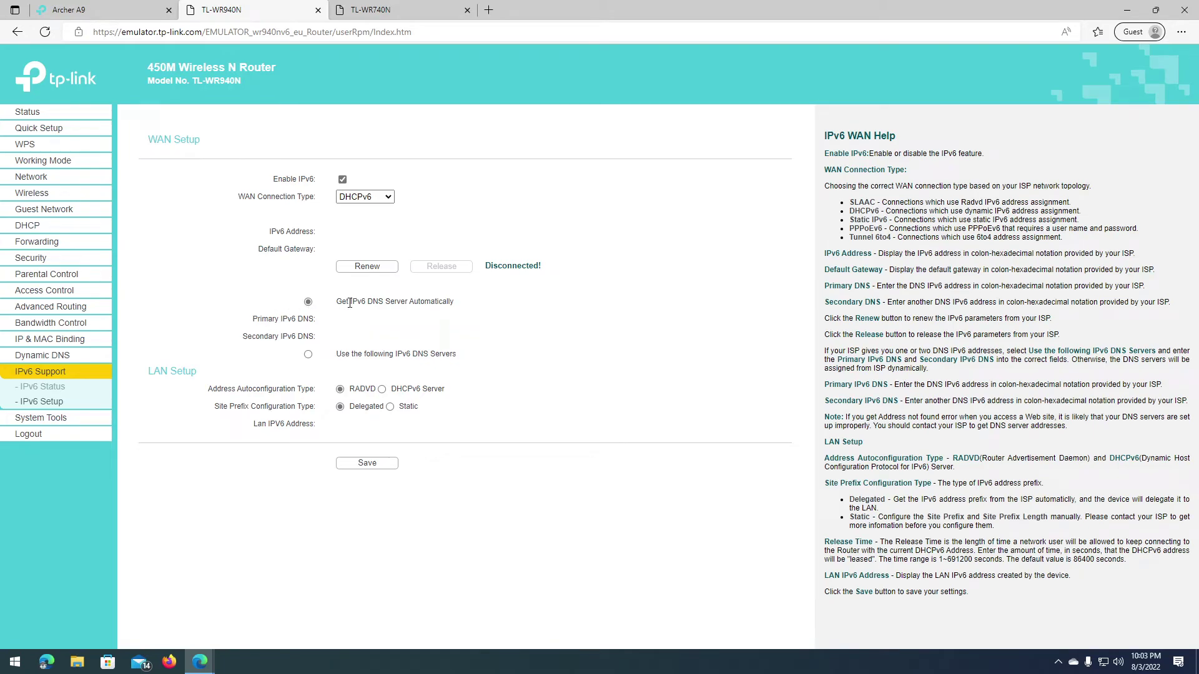
click(308, 356)
click(393, 336)
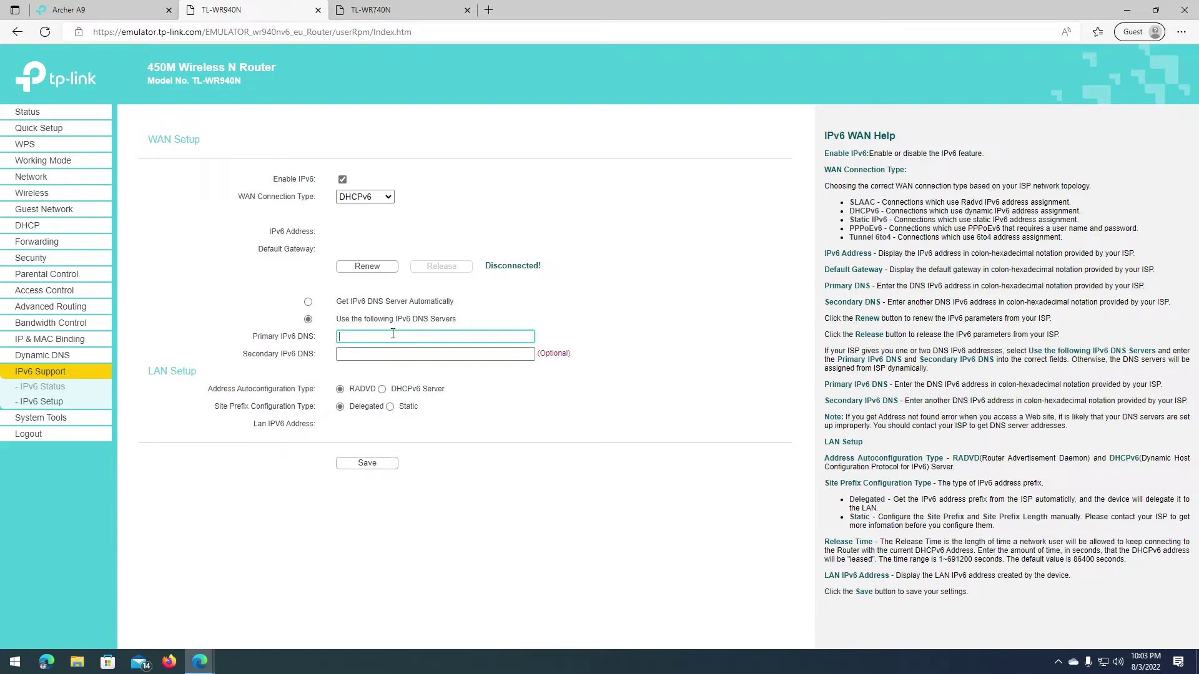
text(2606:4700)
key(BackSpace)
Step: Copy the primary IPv6 address into the secondary entry, save, and view IPv6 Status
triple_click(425, 339)
key(ctrl+c)
click(426, 350)
key(ctrl+v)
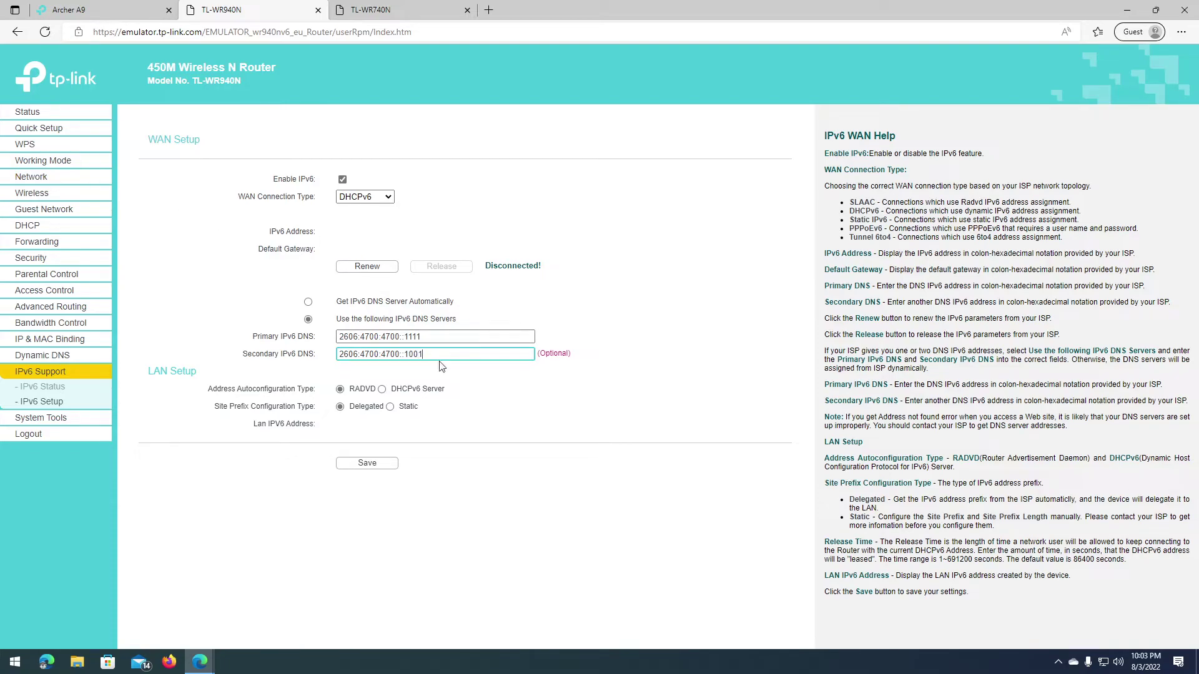
click(369, 467)
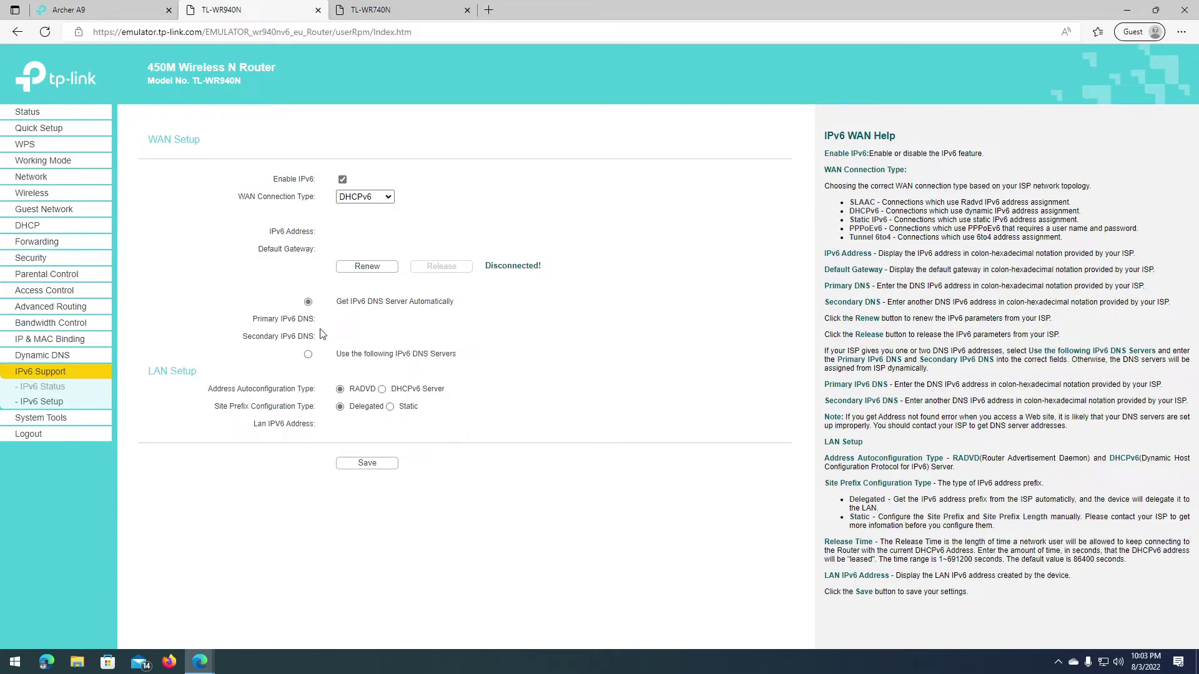
click(55, 387)
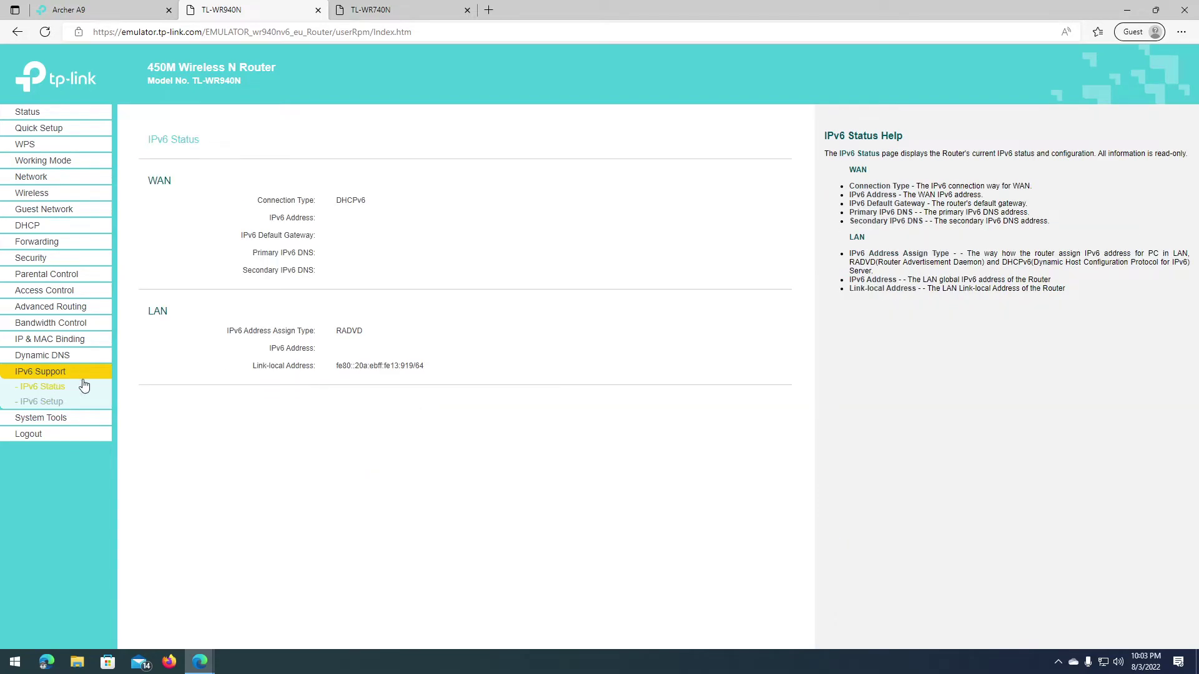
drag(248, 261, 328, 262)
click(242, 274)
drag(249, 253, 369, 272)
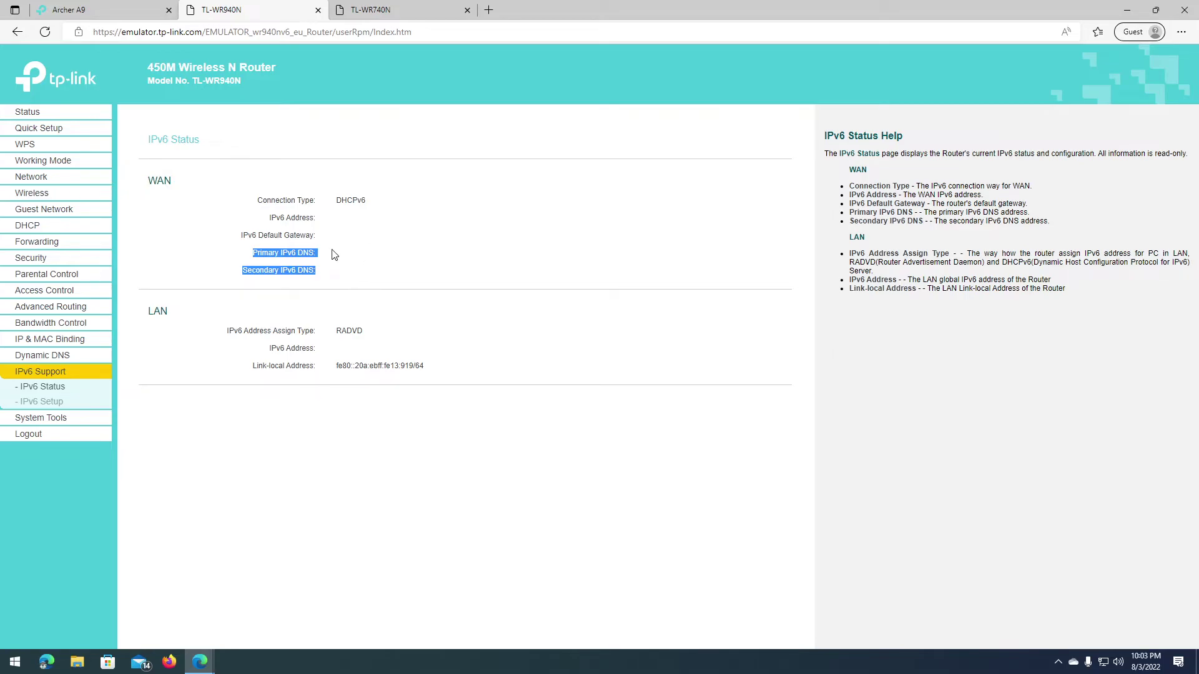
drag(334, 254, 320, 254)
triple_click(254, 256)
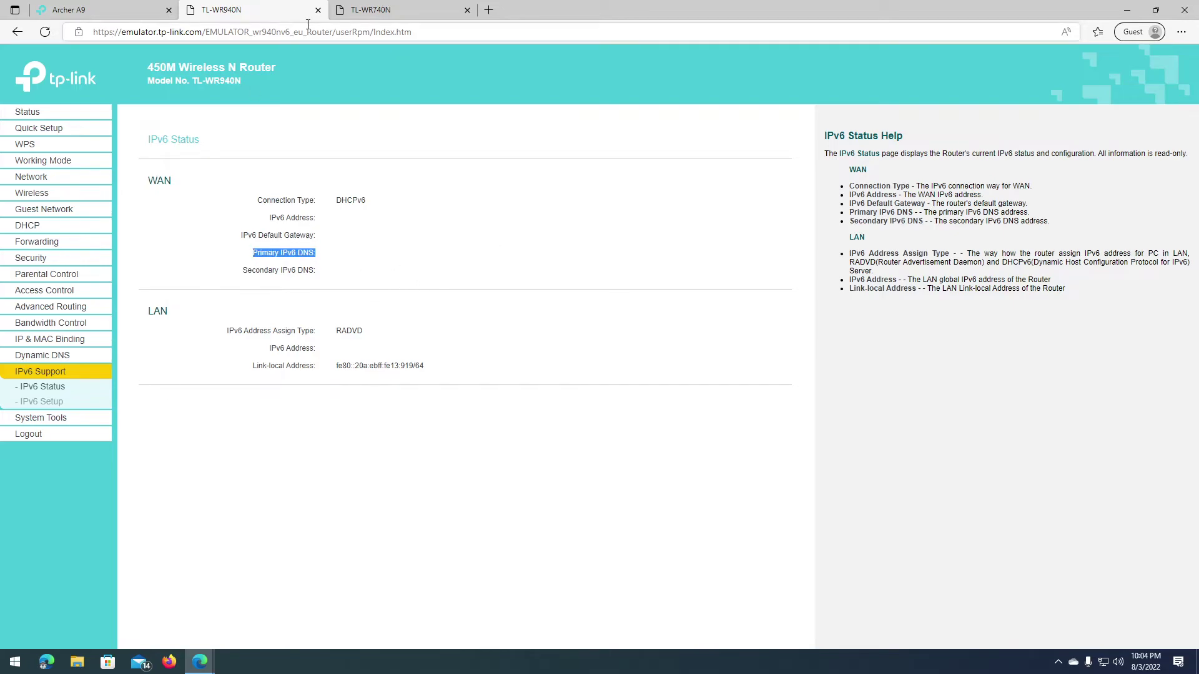
Step: Switch to the TL-WR740N and open its Network > WAN page
click(369, 14)
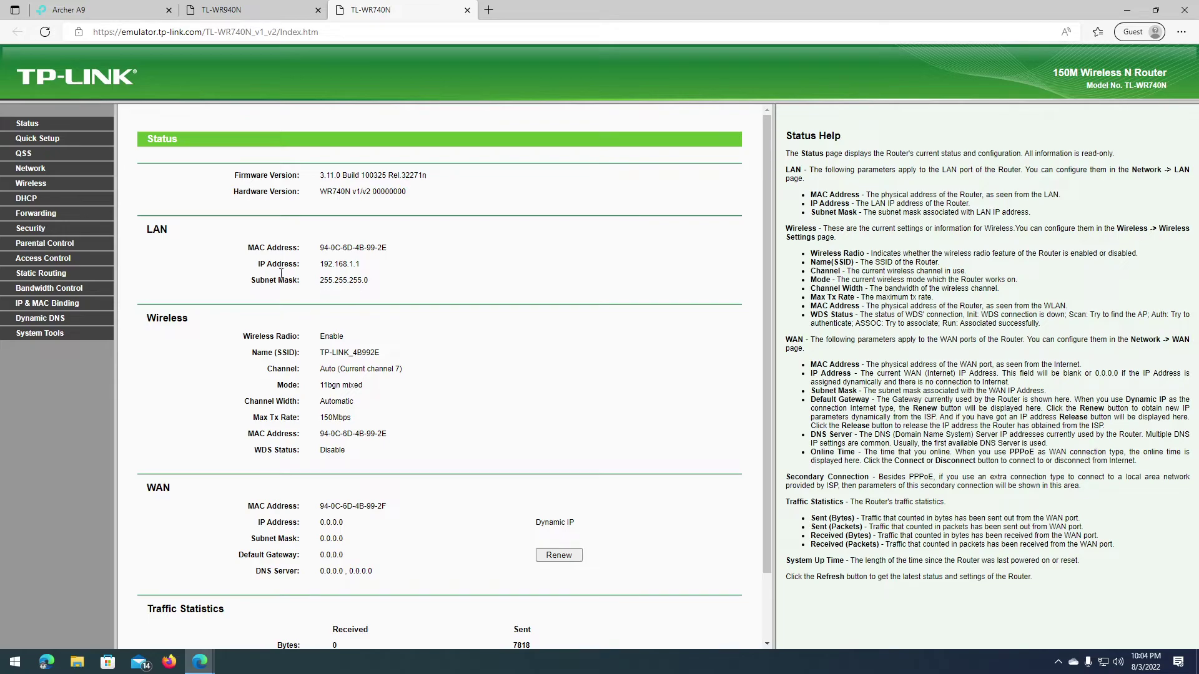
click(34, 170)
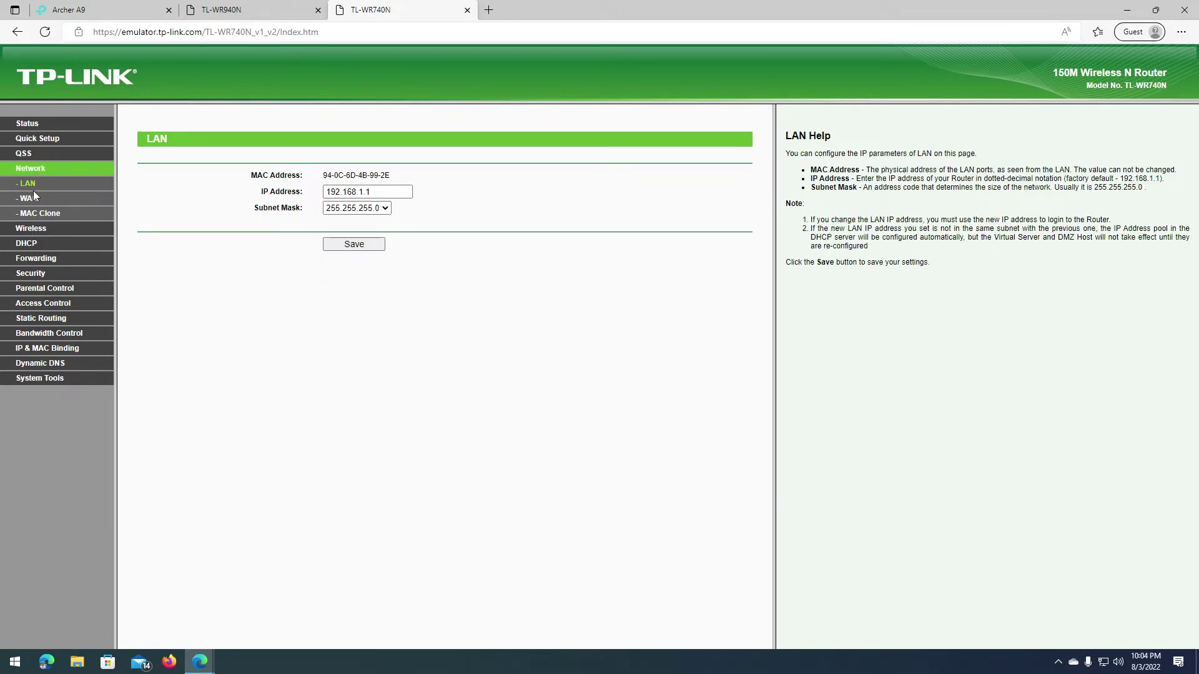
click(30, 201)
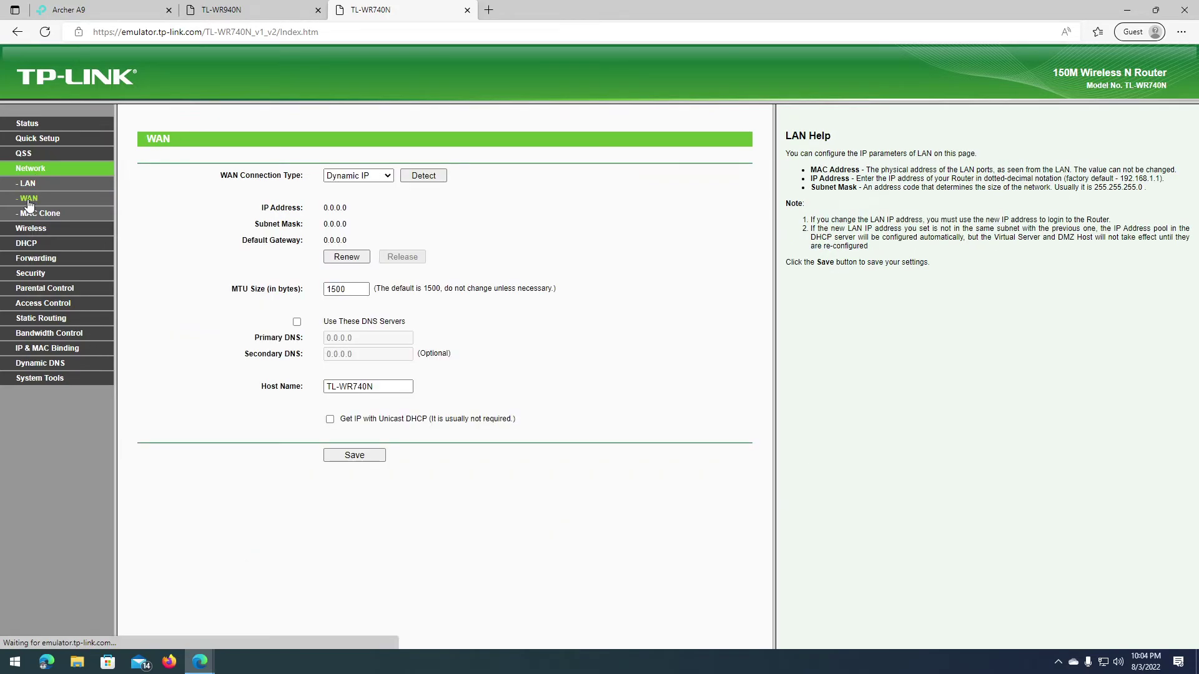
Step: Tick Use These DNS Servers, enter primary 1.1.1.1 and secondary 1.0.0.1, and save
click(296, 321)
triple_click(371, 337)
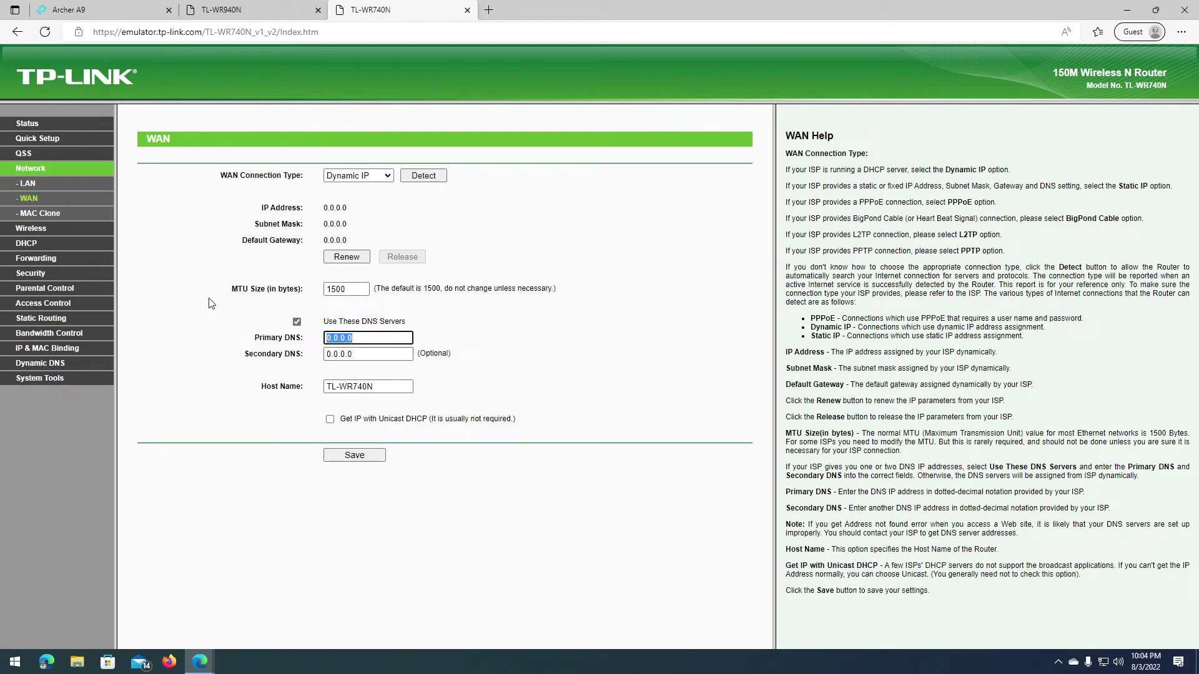
text(1.1.1.1)
key(Tab)
text(1.0)
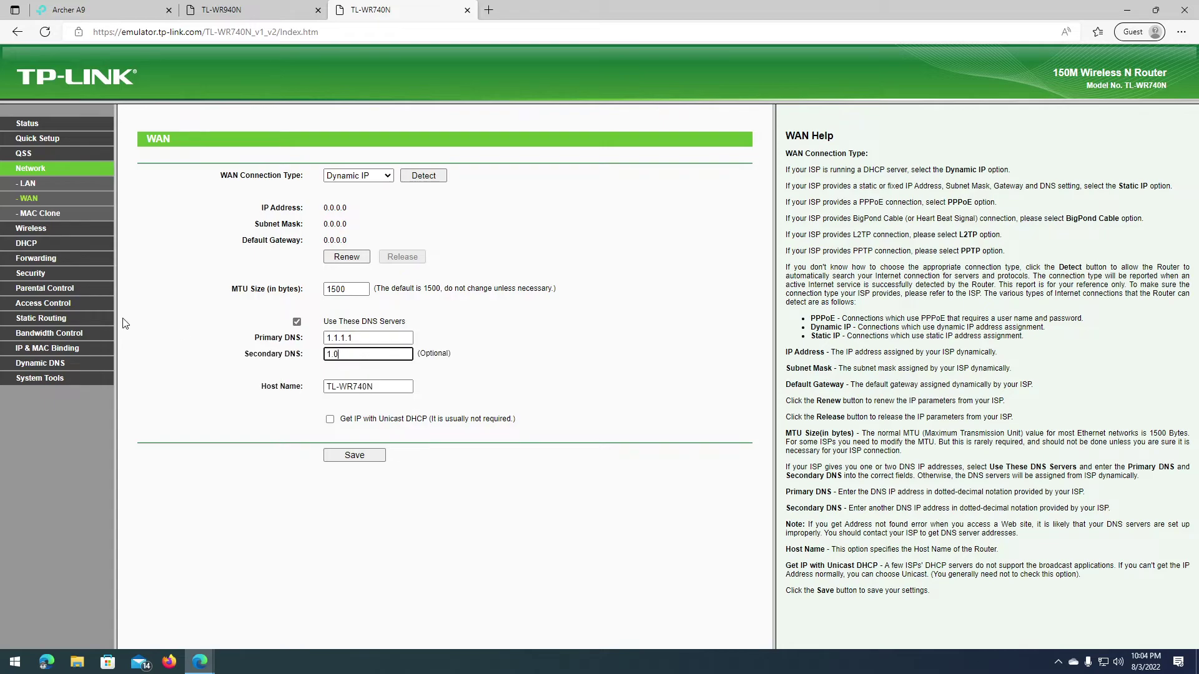
click(378, 458)
drag(395, 338, 324, 336)
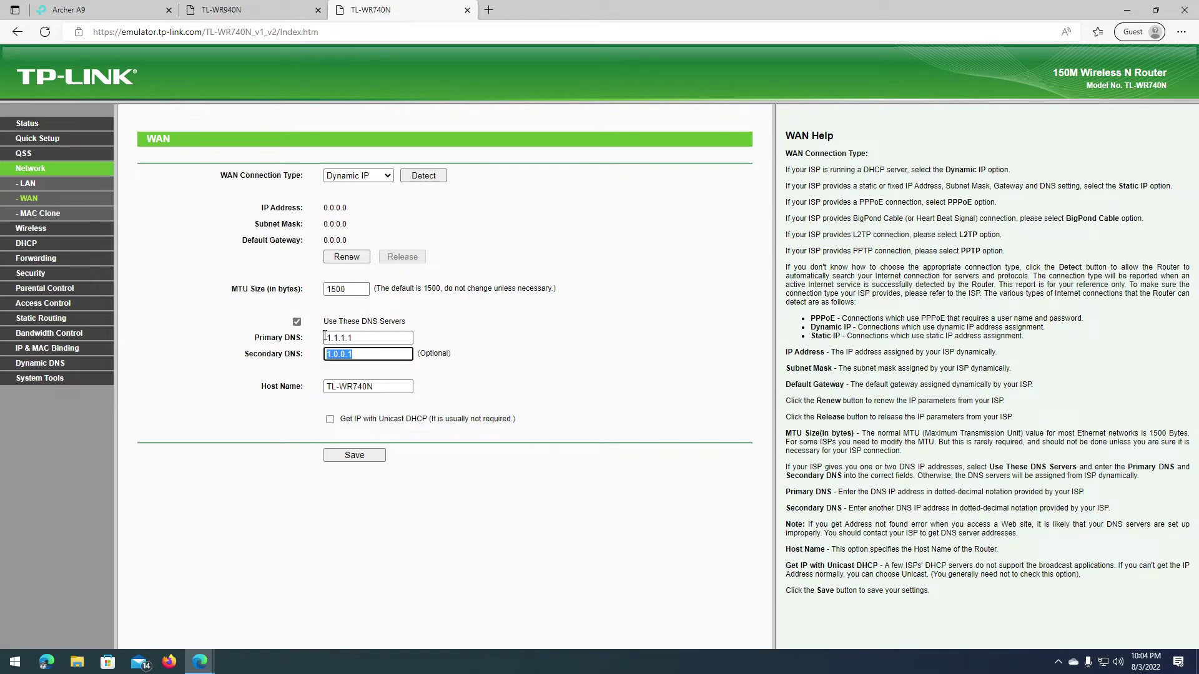
Step: Highlight the DNS Server value on the TL-WR740N's Status page
click(34, 128)
scroll(280, 422, down, 1)
scroll(279, 422, down, 1)
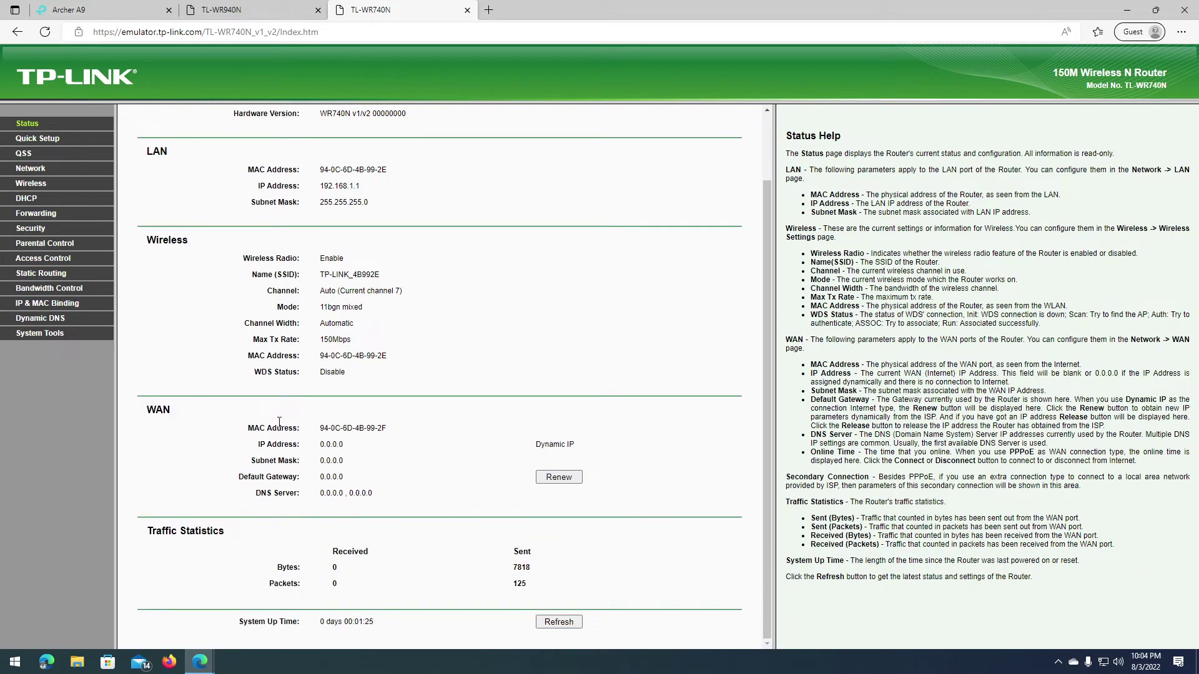
drag(321, 493, 406, 503)
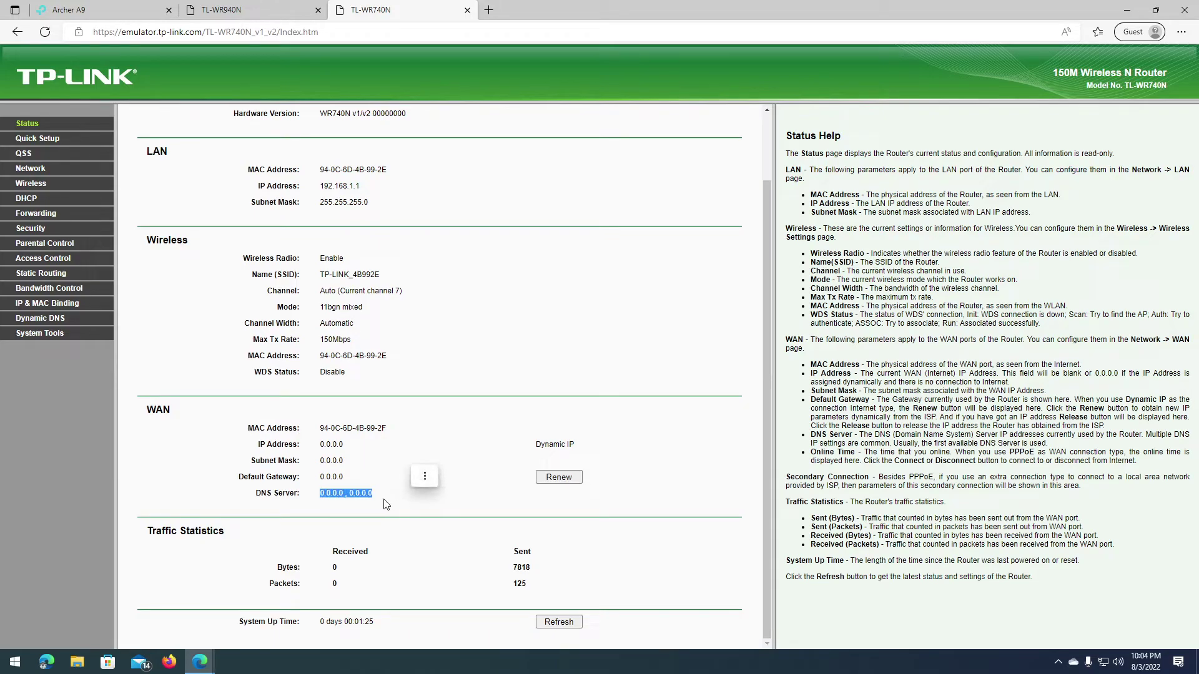
click(392, 527)
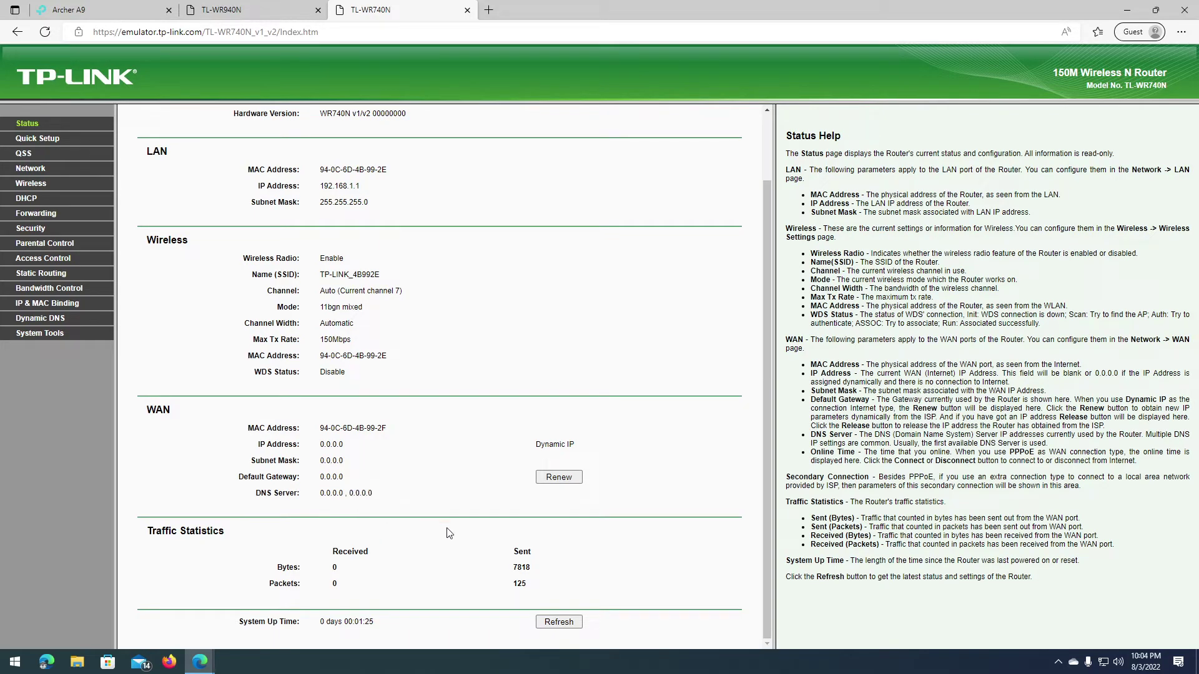
drag(393, 495, 418, 498)
click(321, 503)
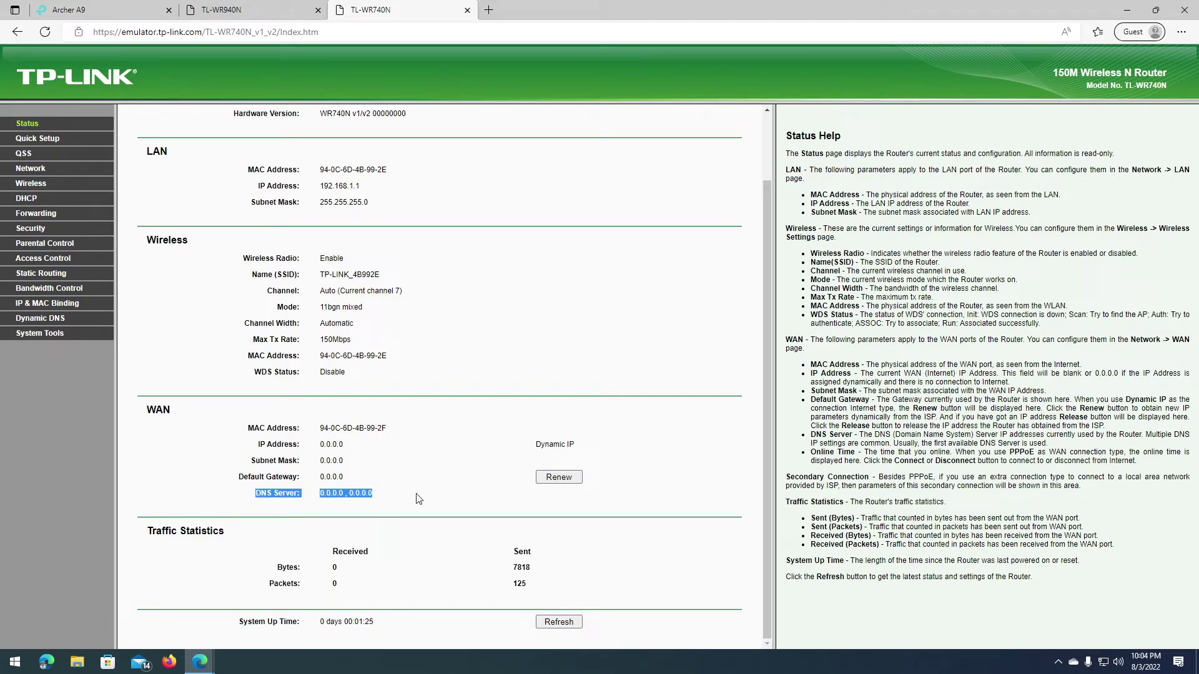
Step: Check the TL-WR940N's Status DNS Server row, then return to the Archer A9
click(244, 13)
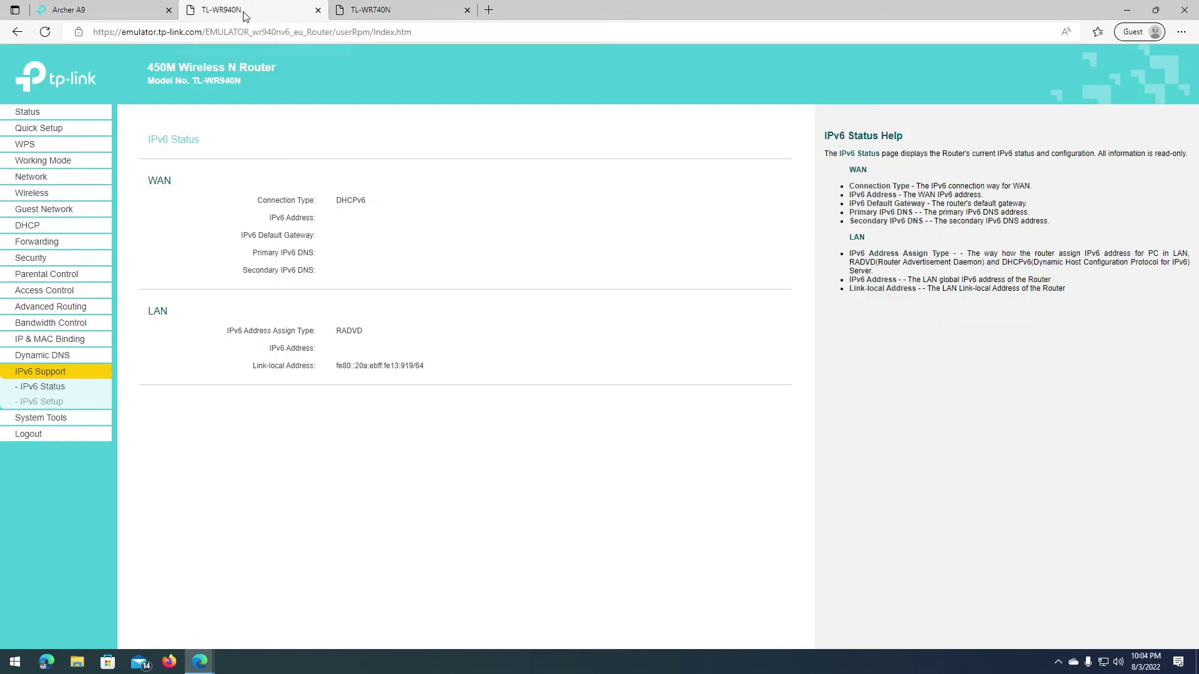
click(59, 107)
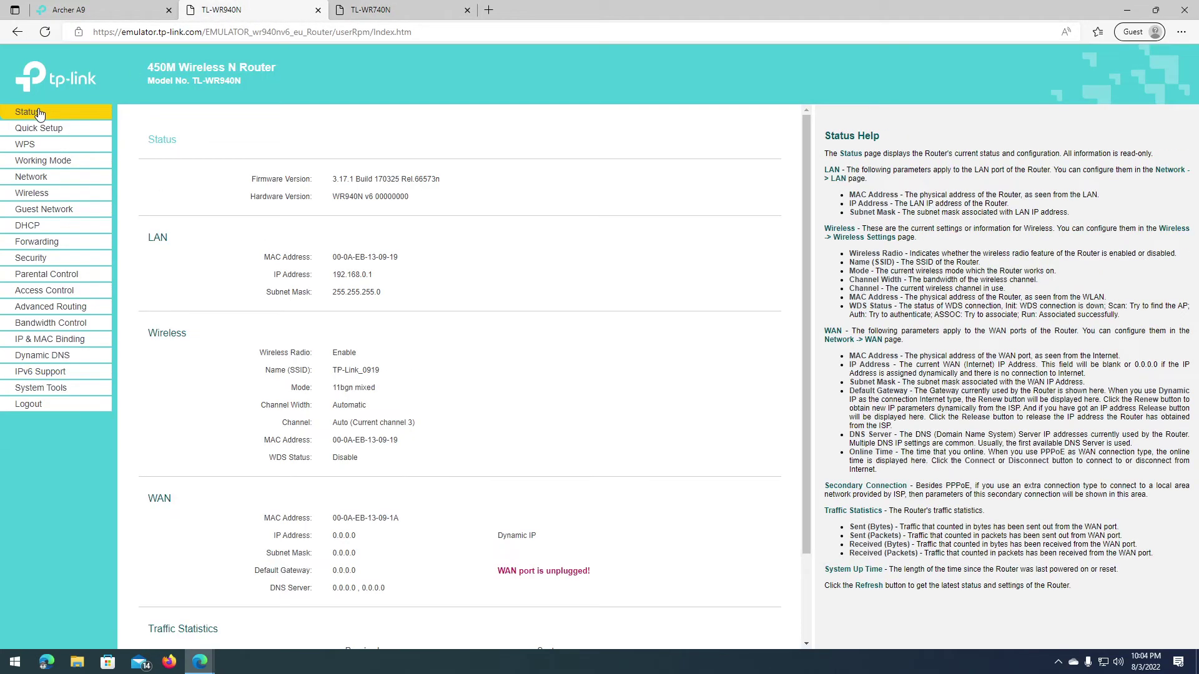
scroll(231, 190, down, 2)
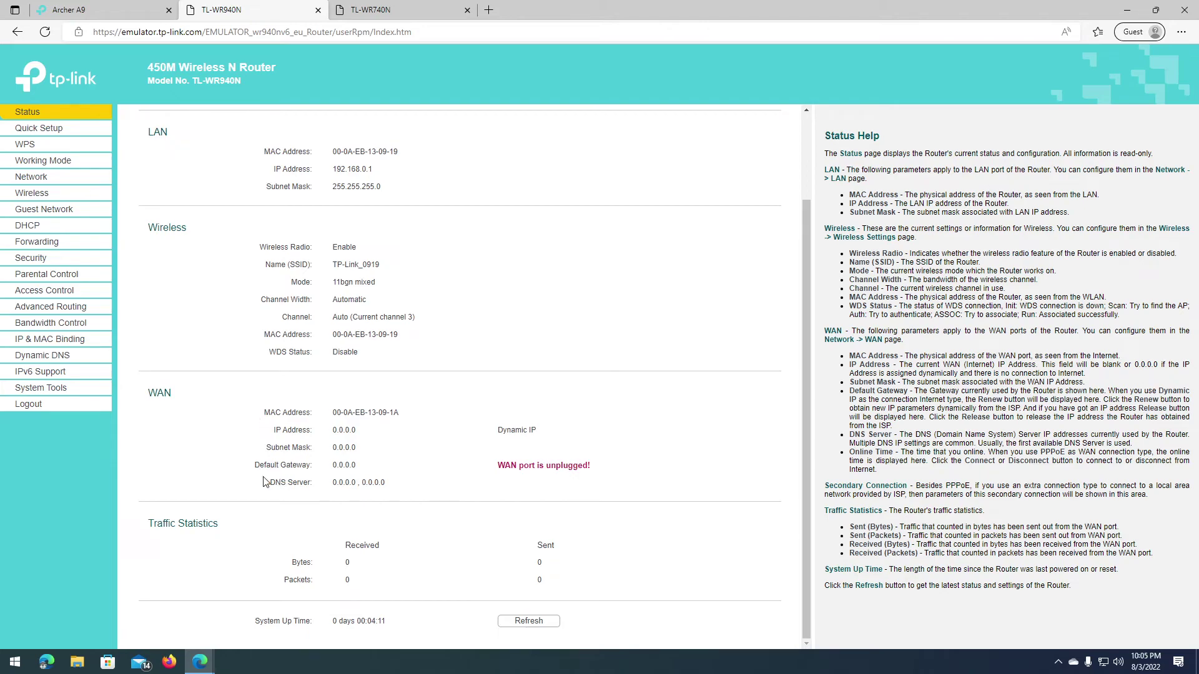
drag(266, 482, 395, 492)
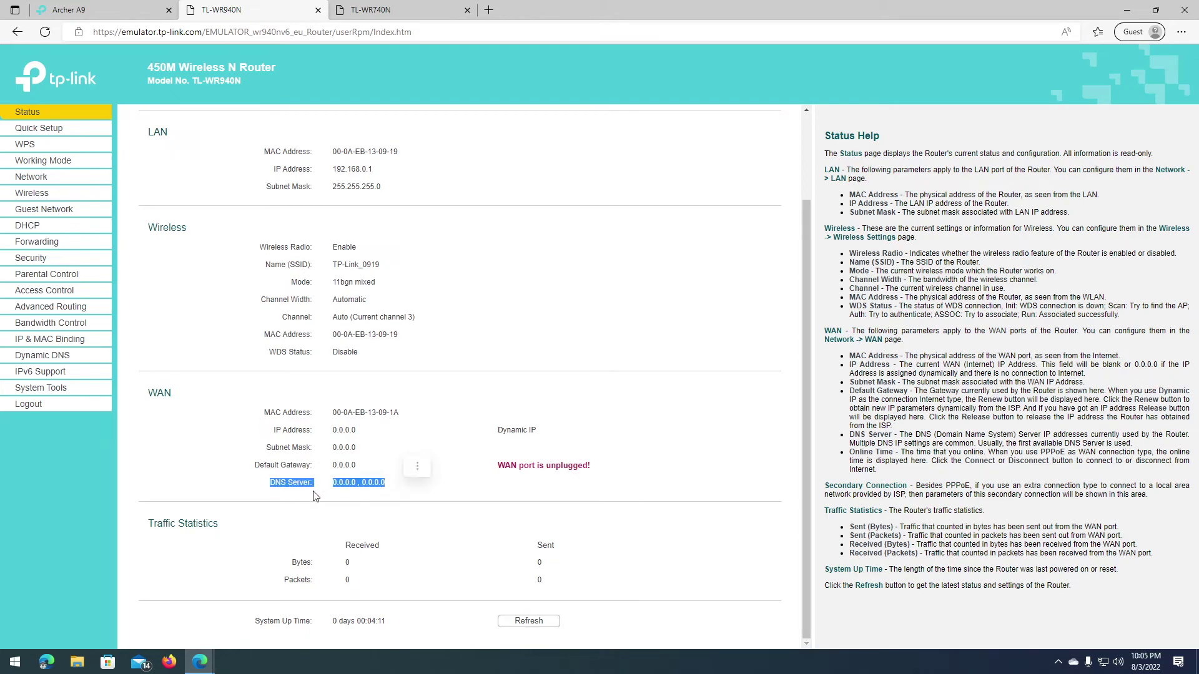
click(104, 18)
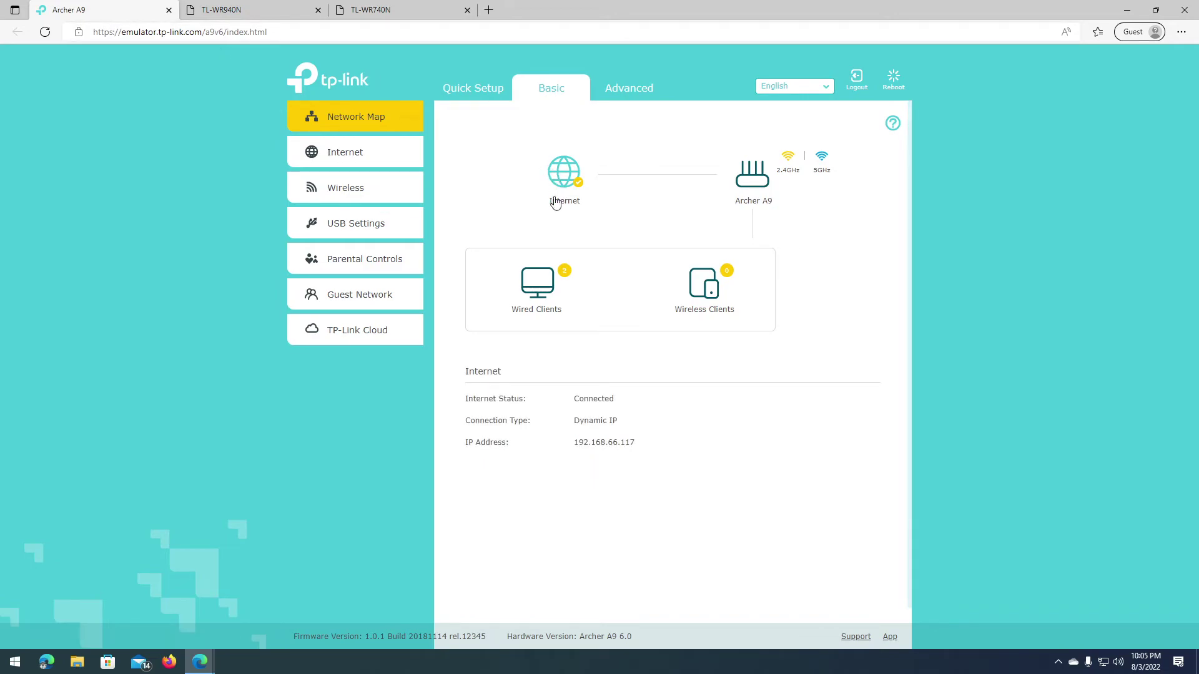
Step: Show the Archer A9's Advanced status page and highlight its DNS server values
click(629, 87)
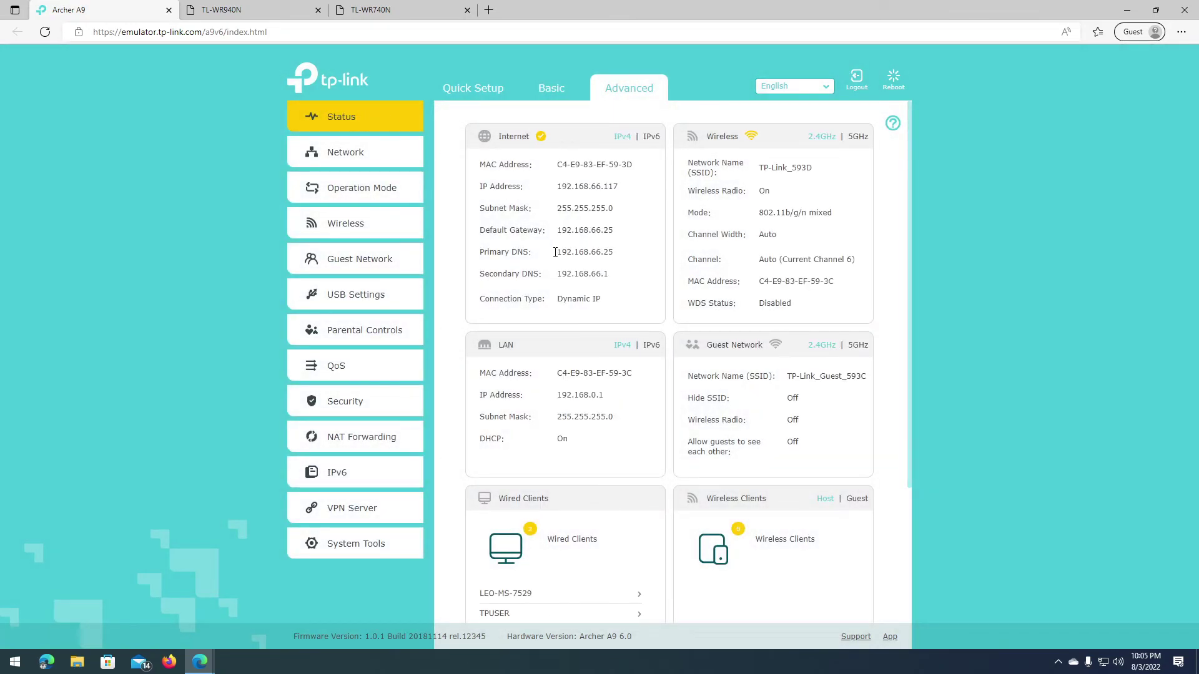
mouse_move(556, 258)
mouse_down()
mouse_move(621, 251)
mouse_move(602, 272)
mouse_move(555, 275)
mouse_up()
click(614, 277)
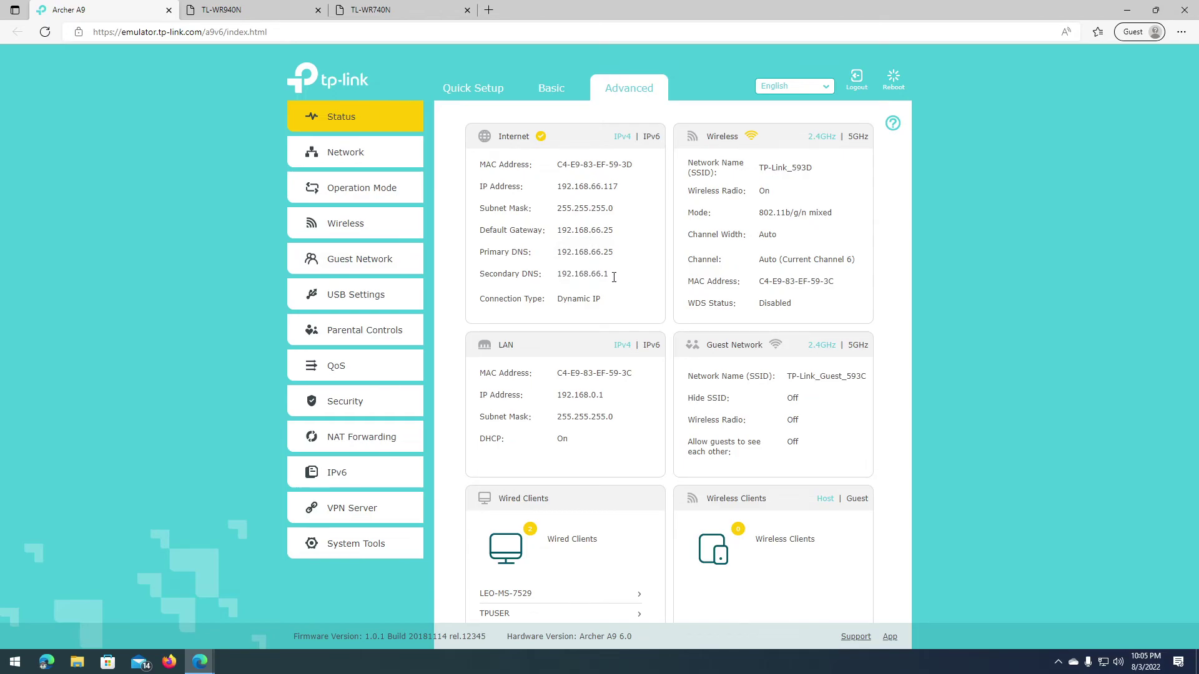
Step: Cycle through the TL-WR740N and TL-WR940N pages, then recheck the Archer A9's secondary DNS value
click(237, 10)
key(ctrl+Tab)
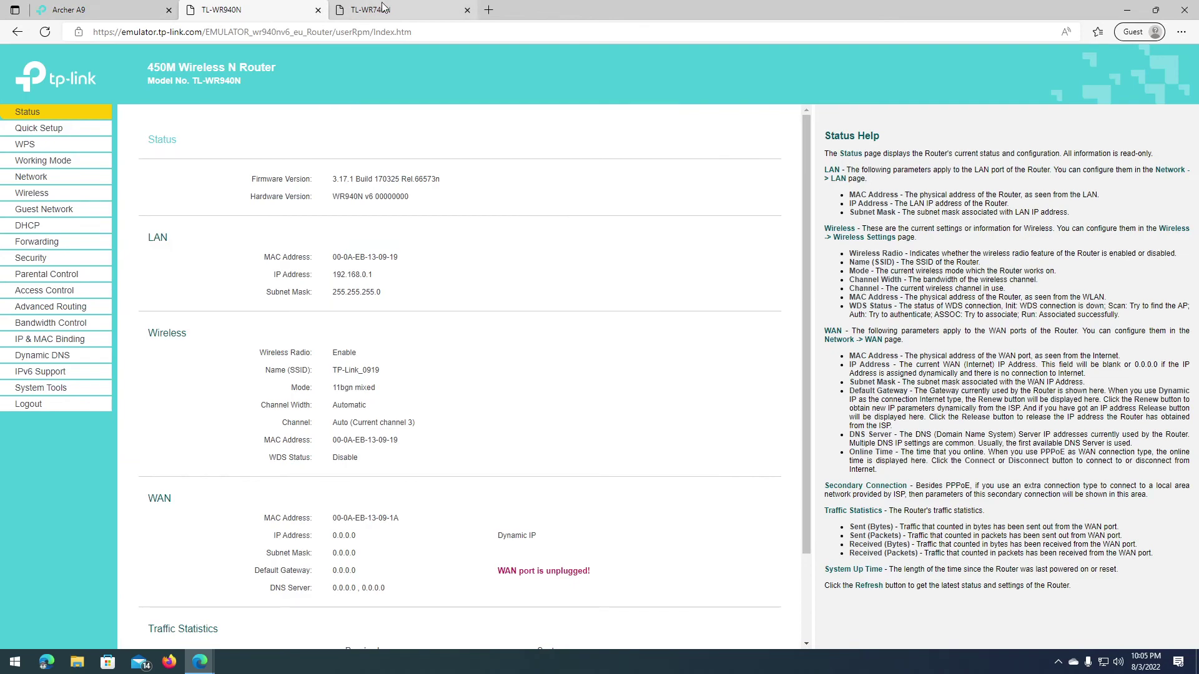
key(ctrl+Tab)
key(ctrl+Tab)
key(ctrl+Tab)
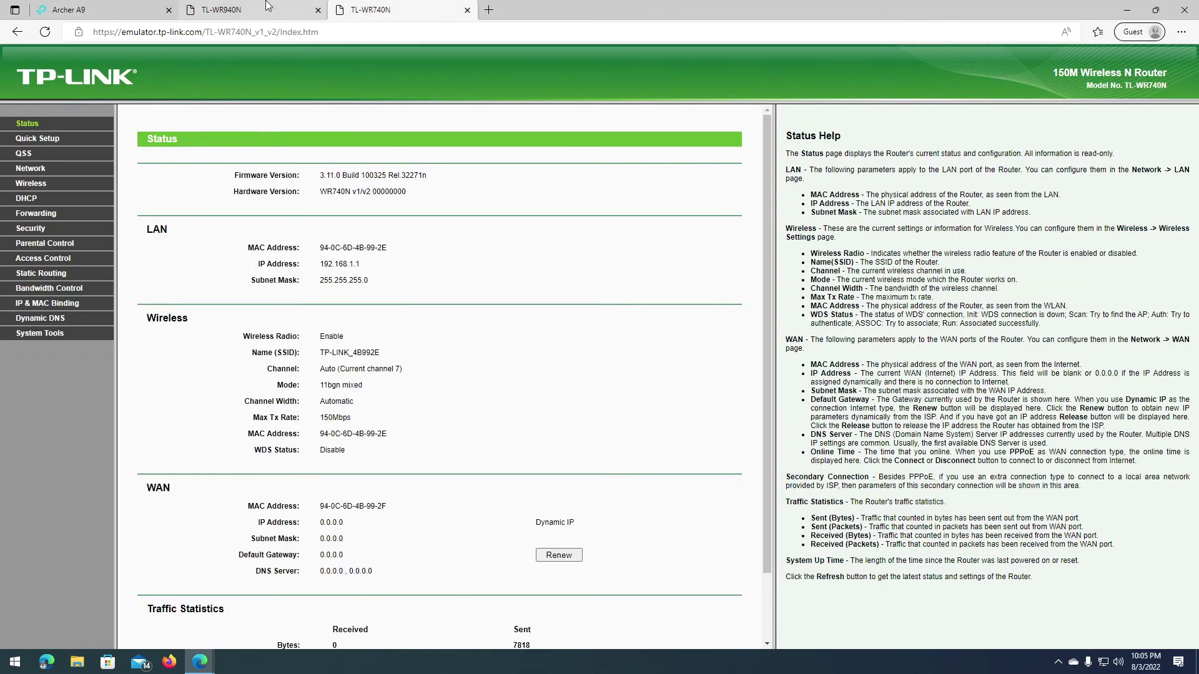
click(268, 6)
click(119, 8)
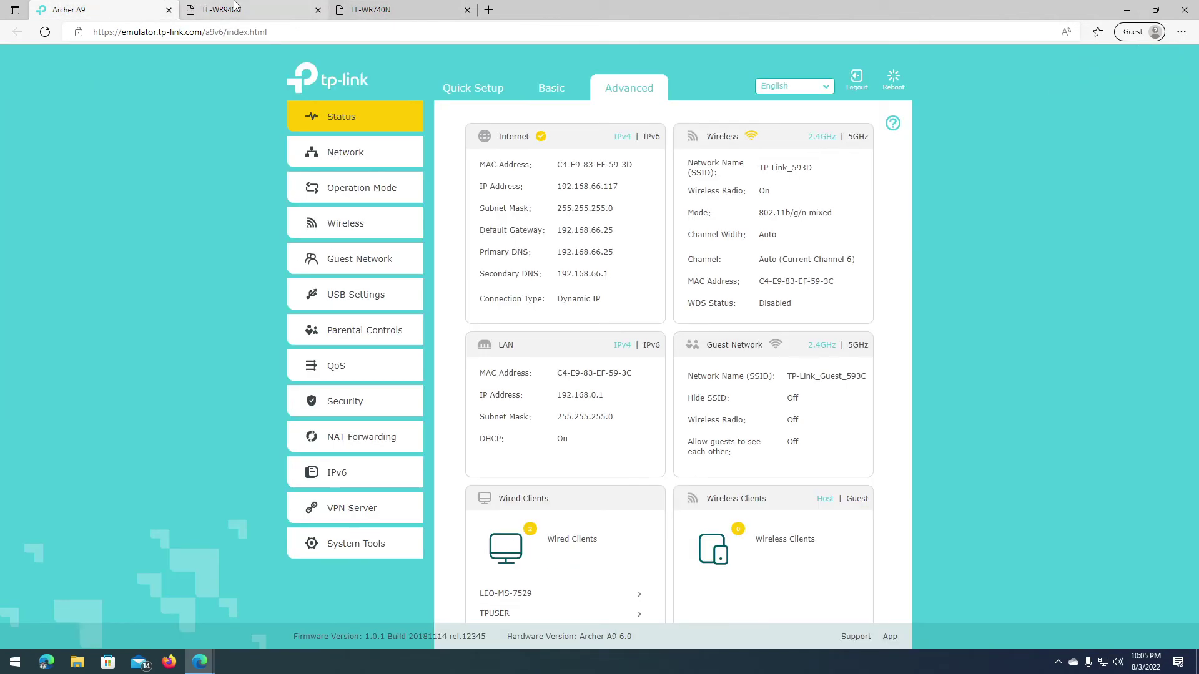
double_click(611, 273)
click(594, 249)
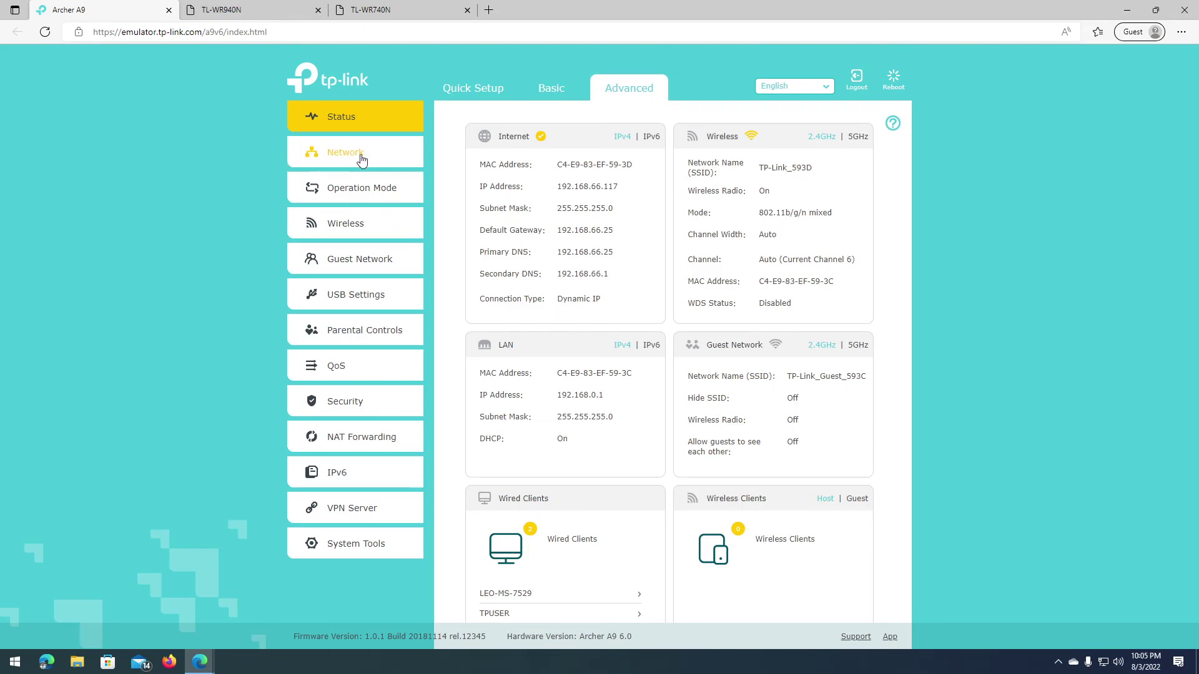
Step: Compare the DNS Server rows on the TL-WR940N and TL-WR740N status pages
click(211, 10)
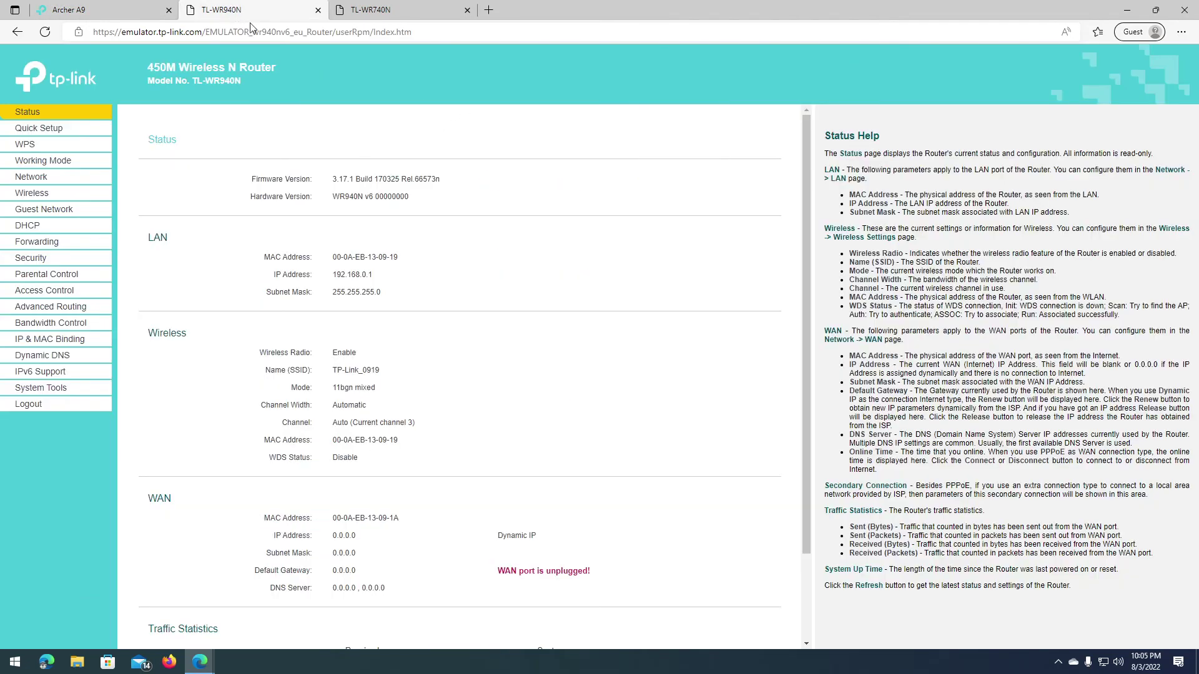
scroll(291, 312, down, 2)
drag(269, 482, 396, 499)
click(371, 10)
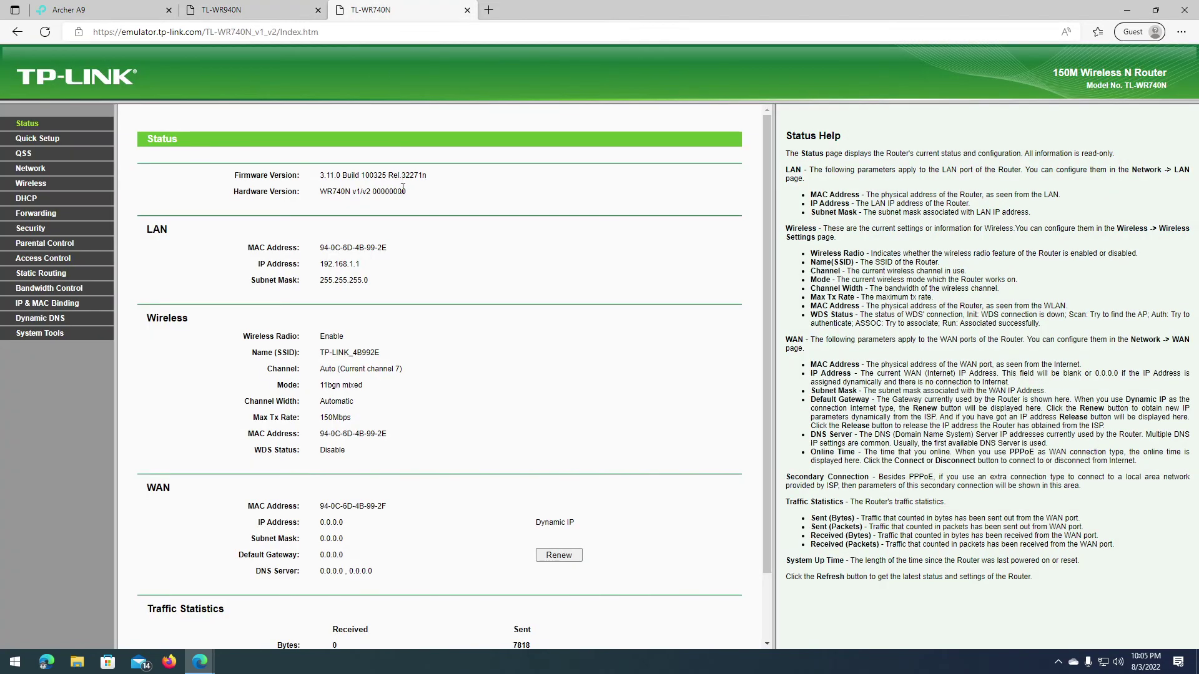
drag(271, 492, 404, 493)
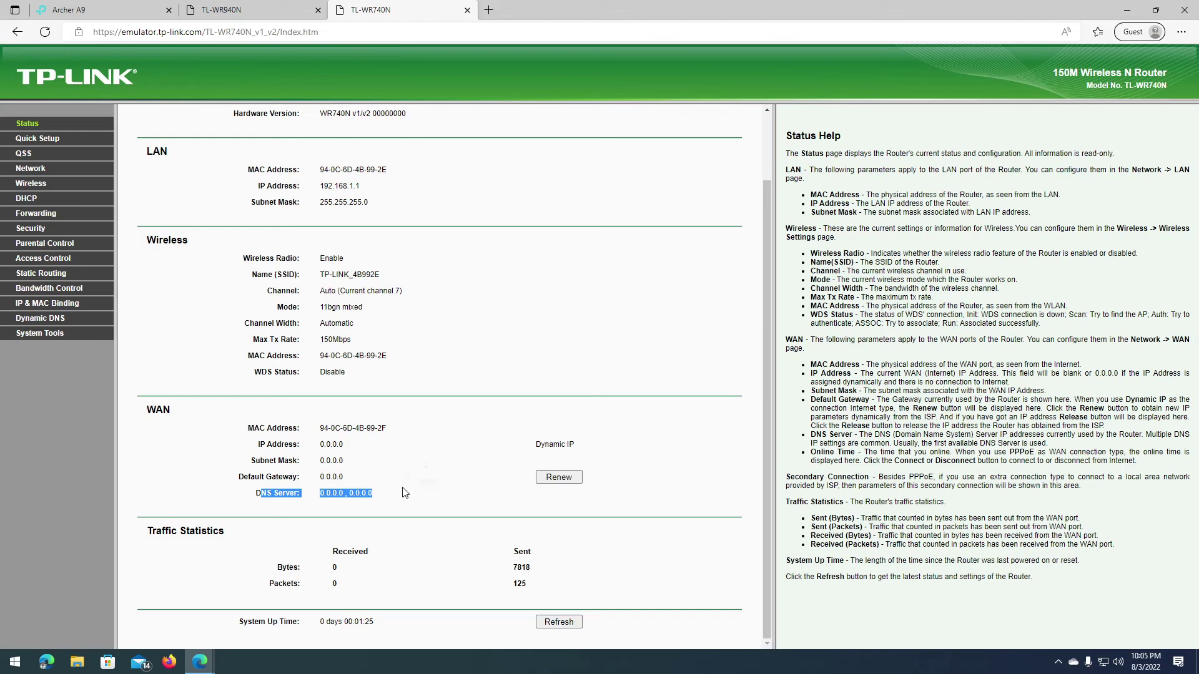
scroll(224, 424, up, 1)
key(ctrl+shift+Tab)
scroll(296, 483, down, 2)
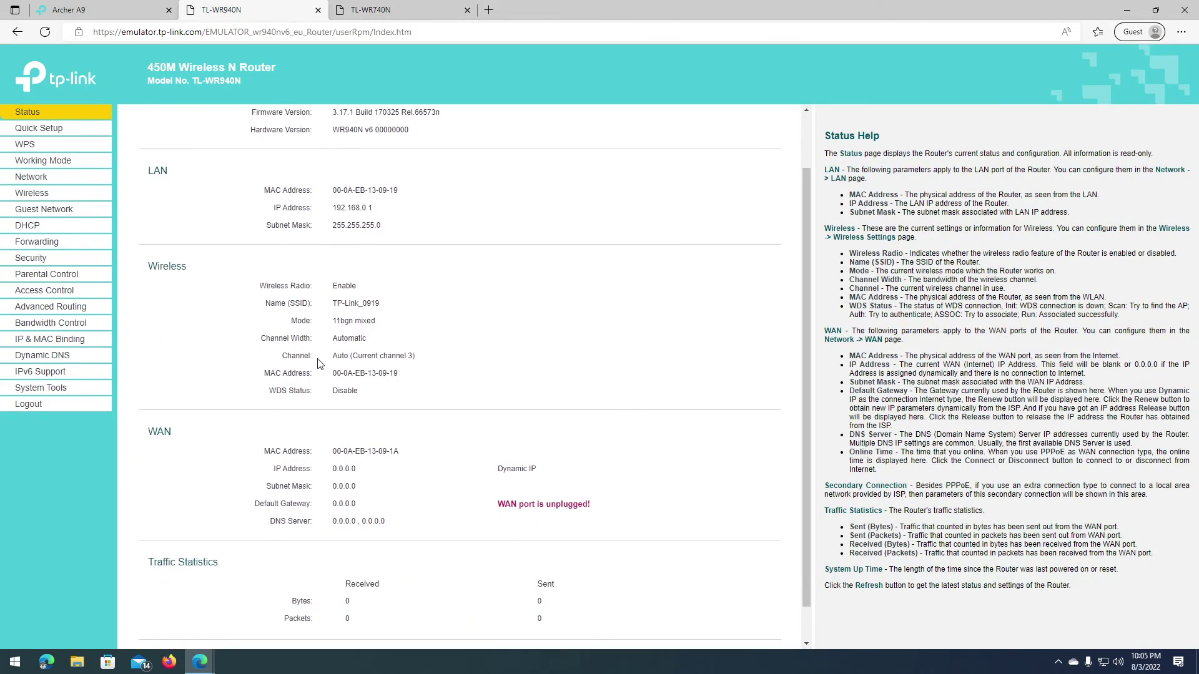
drag(271, 482, 397, 483)
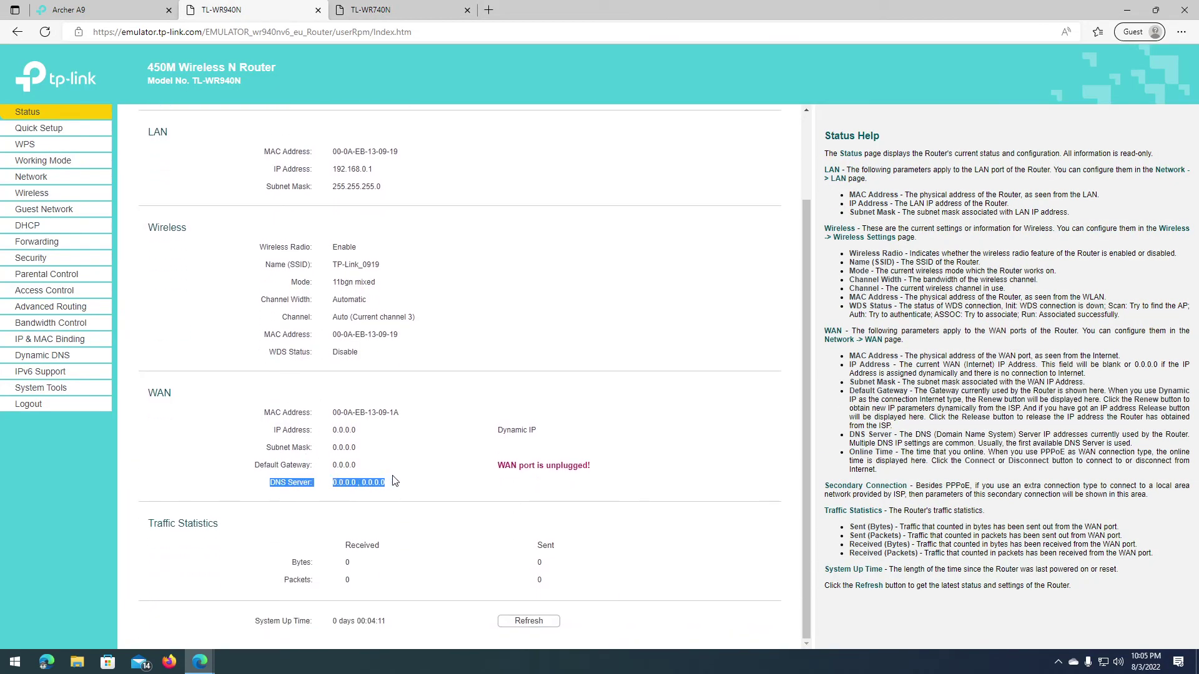
Step: Highlight the Archer A9's Primary DNS 192.168.66.25 and Secondary DNS 192.168.66.1
key(ctrl+shift+Tab)
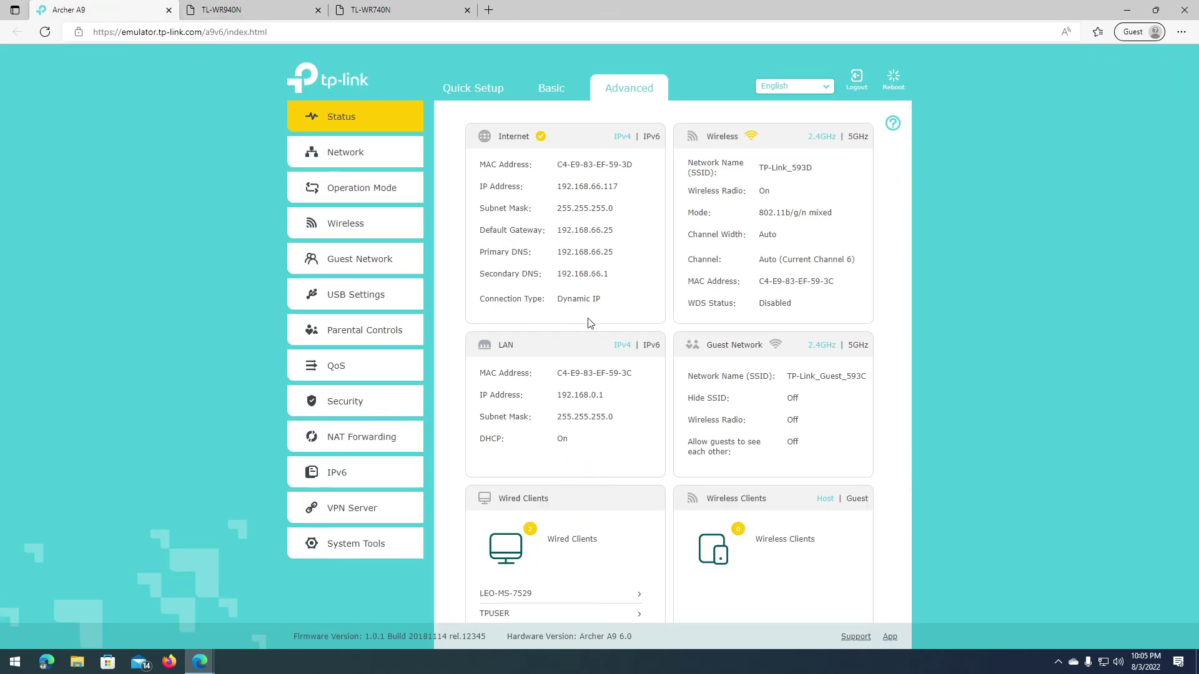
scroll(621, 259, down, 1)
scroll(594, 236, up, 1)
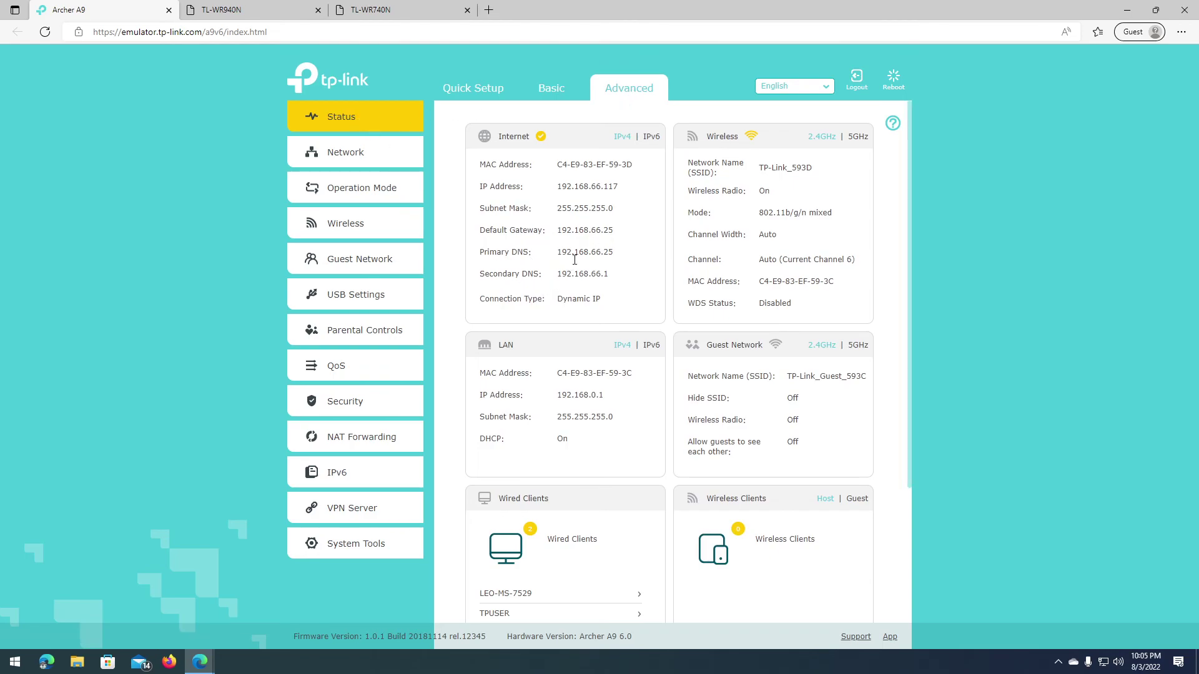
mouse_move(562, 252)
mouse_down()
mouse_move(609, 252)
mouse_move(603, 273)
mouse_move(552, 273)
mouse_up()
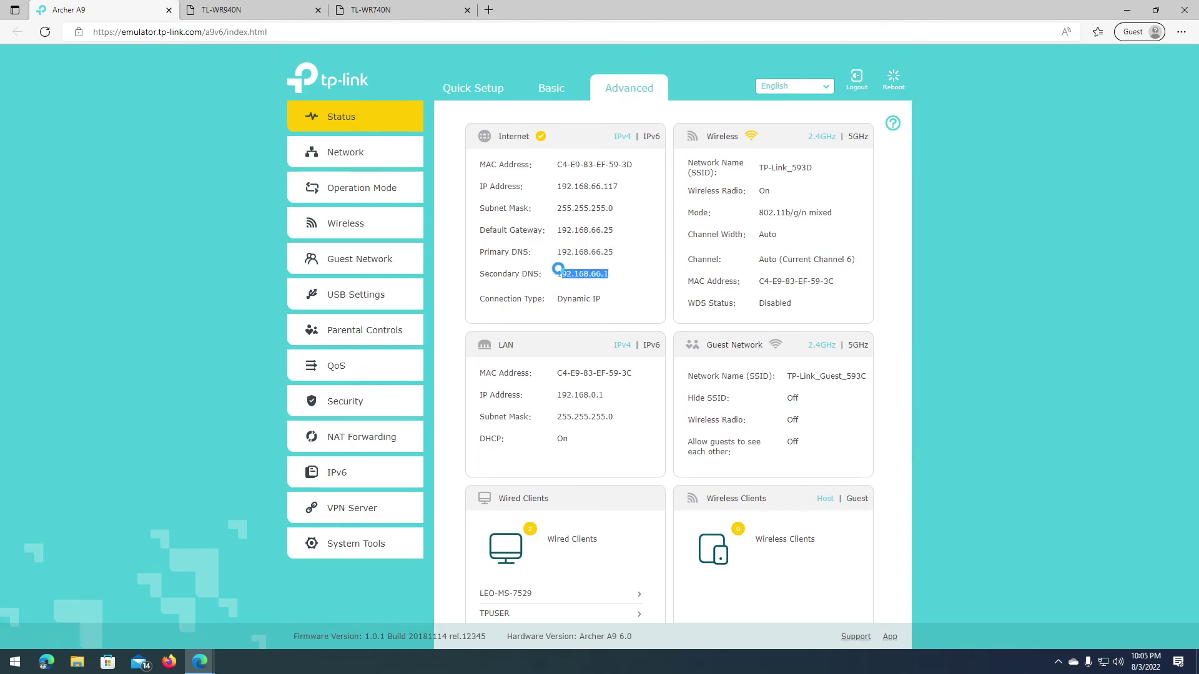
click(551, 273)
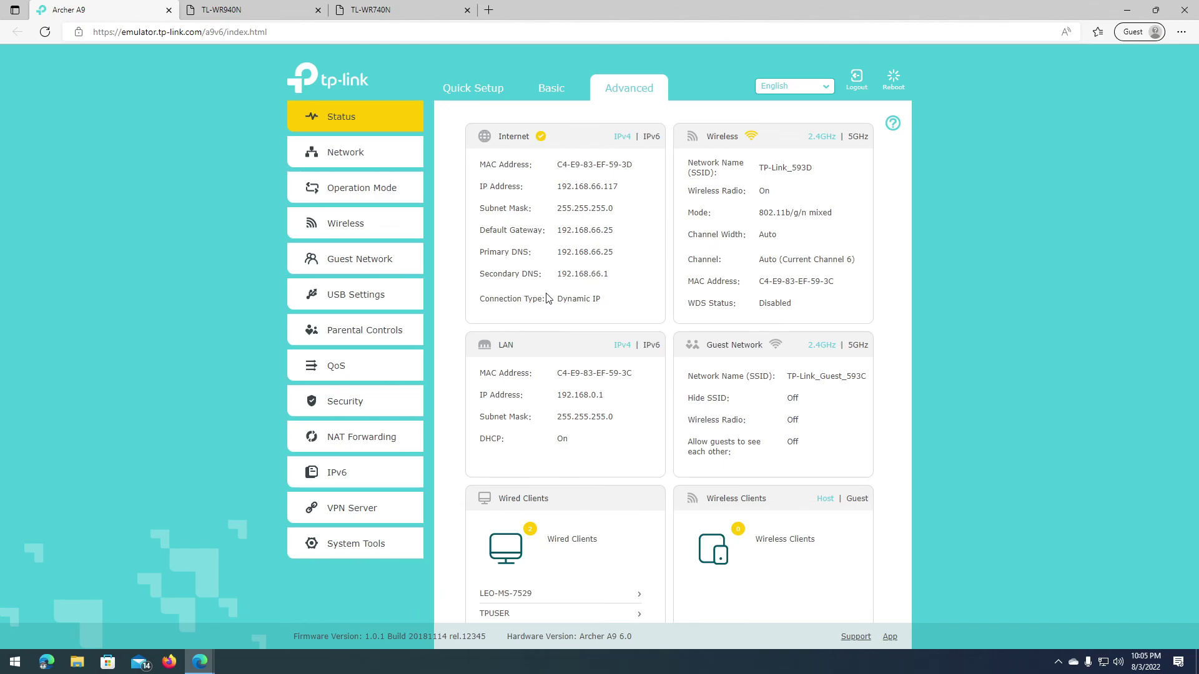